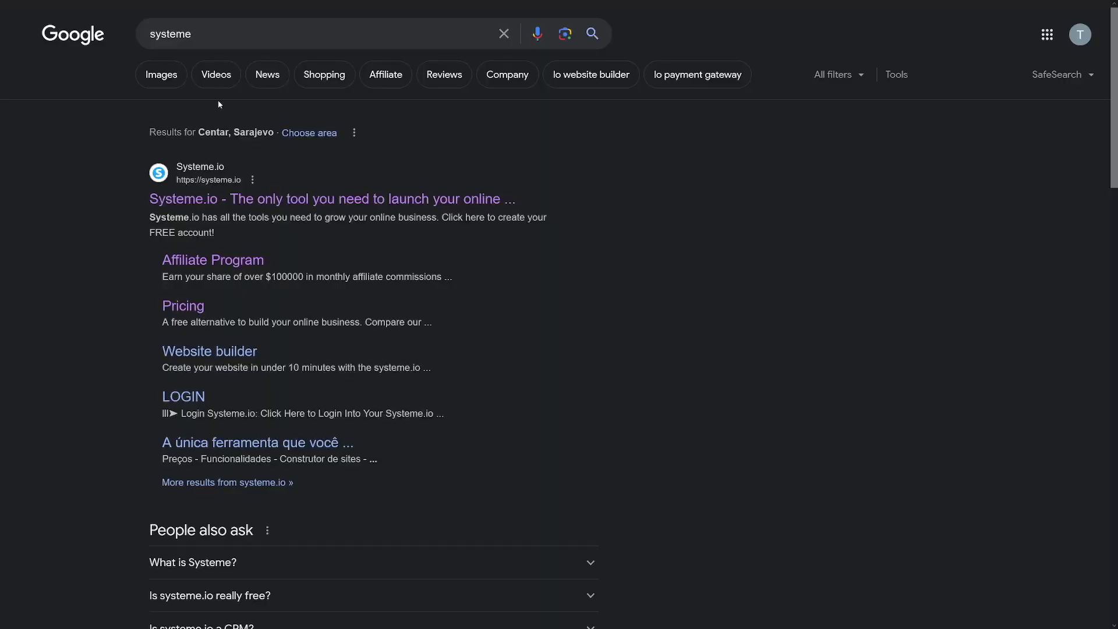
Open the Systeme.io homepage from the Google results for 'systeme'
drag(207, 41, 145, 35)
click(187, 35)
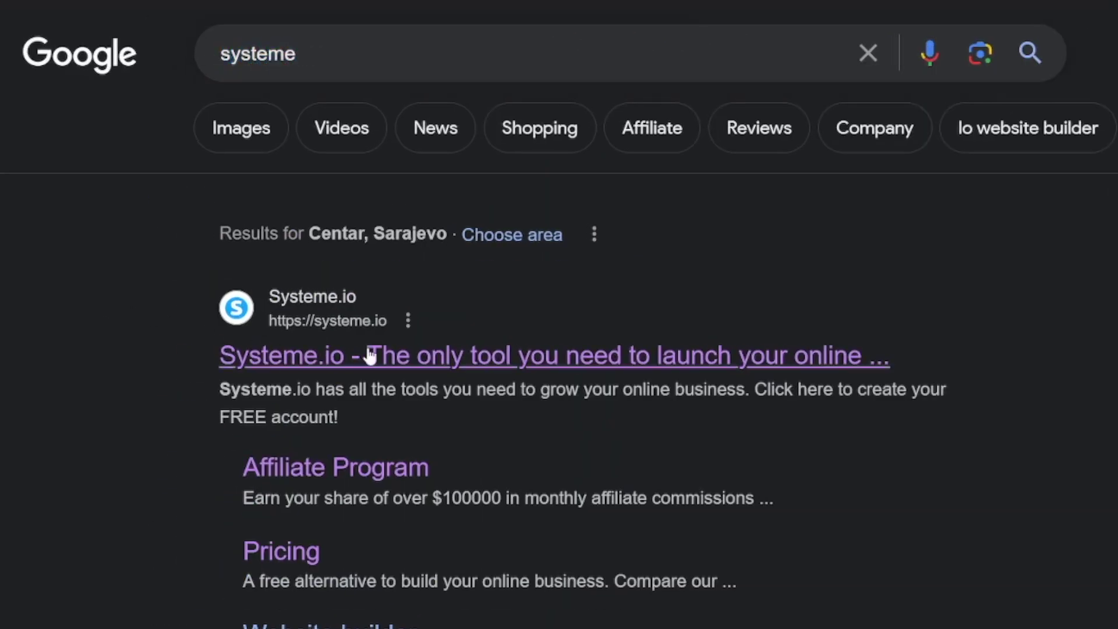
click(378, 363)
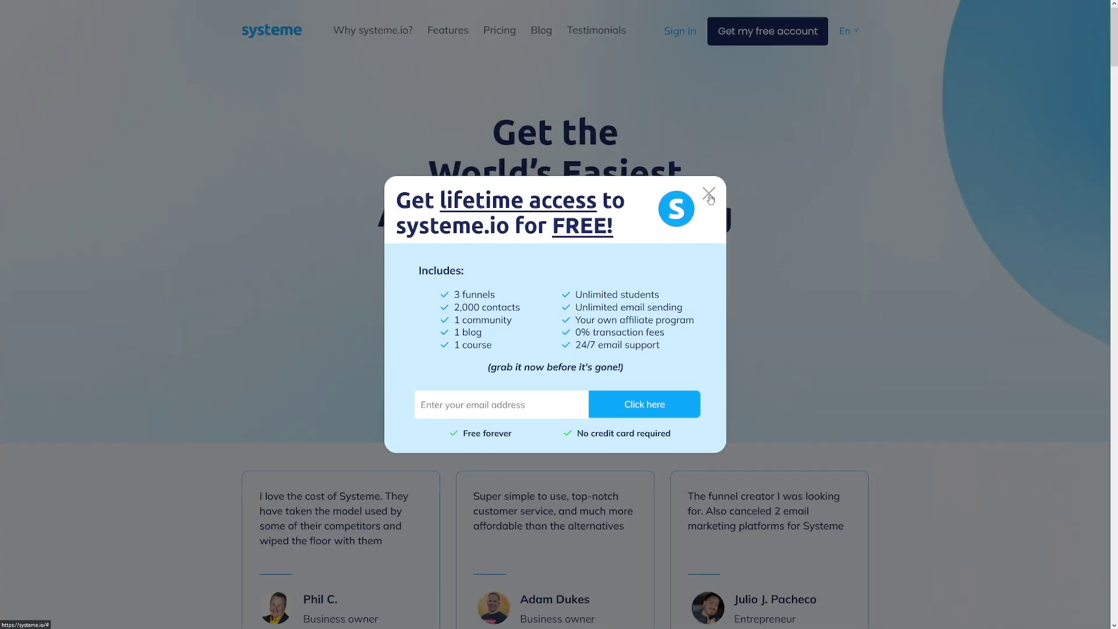
Close the free lifetime-access popup and use 'Get My FREE Account' to reach the Dashboard
click(709, 195)
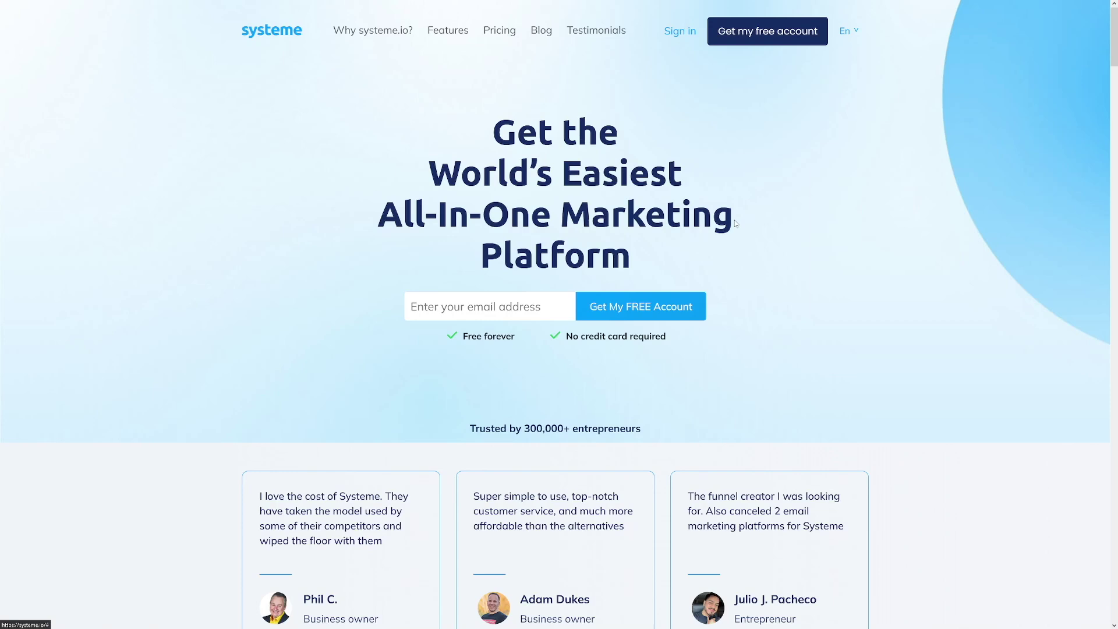
drag(462, 336, 773, 370)
click(523, 344)
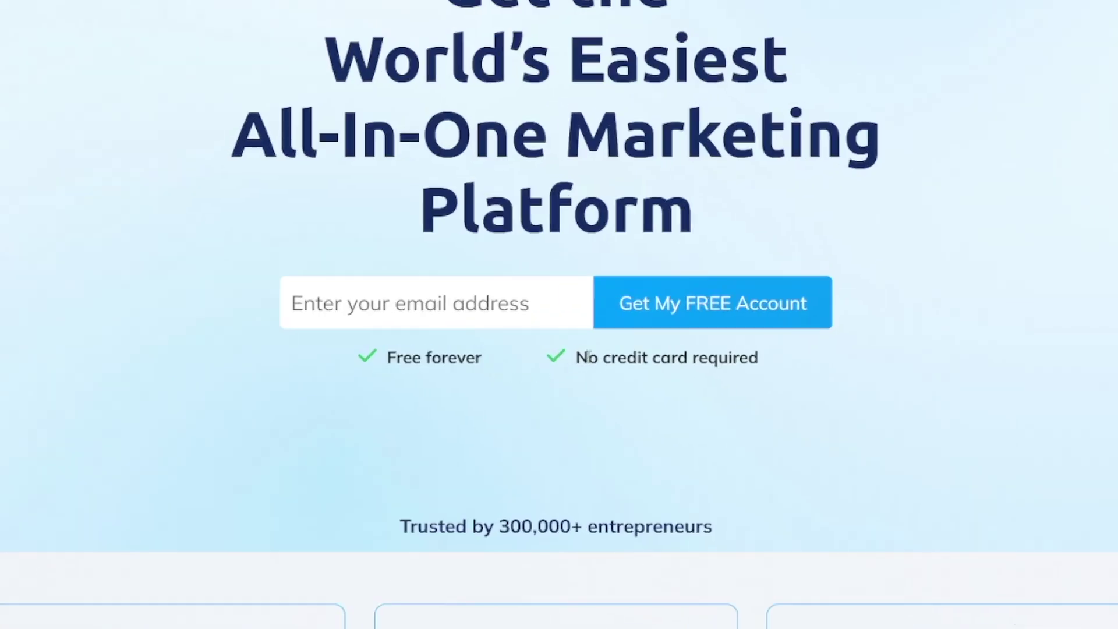
click(772, 371)
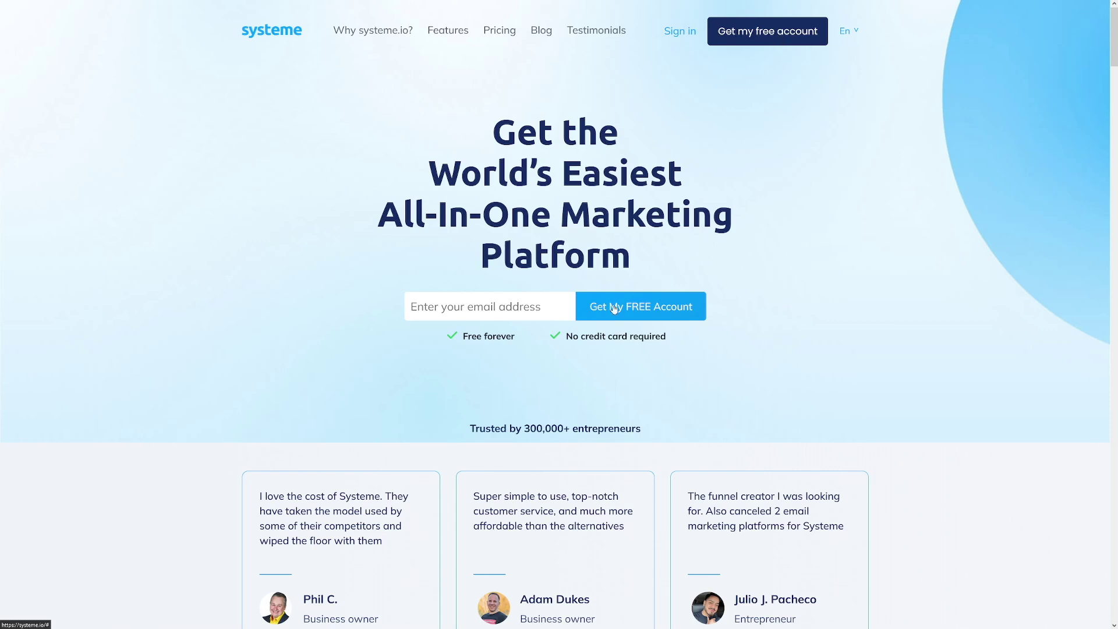
click(536, 309)
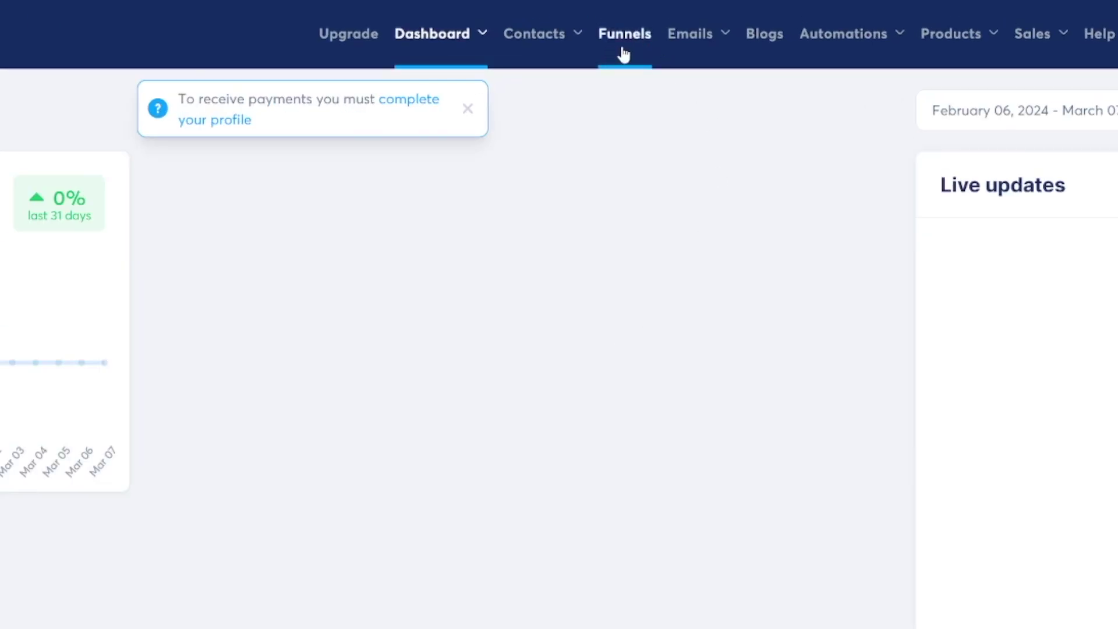
Start a new funnel and name it 'Youtube tutorial'
click(624, 51)
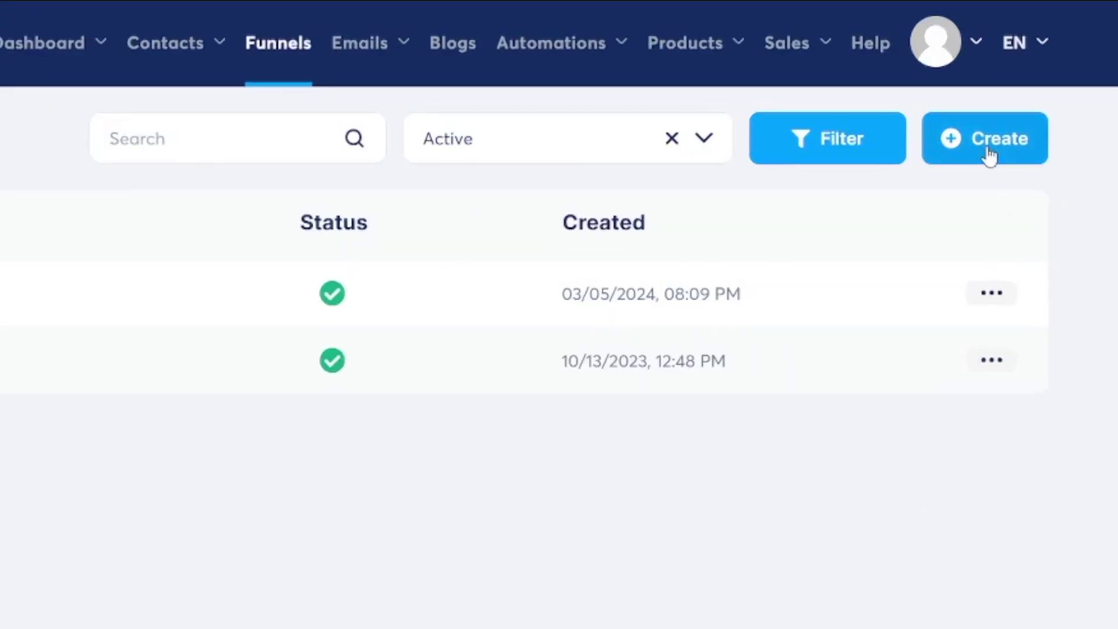
click(984, 156)
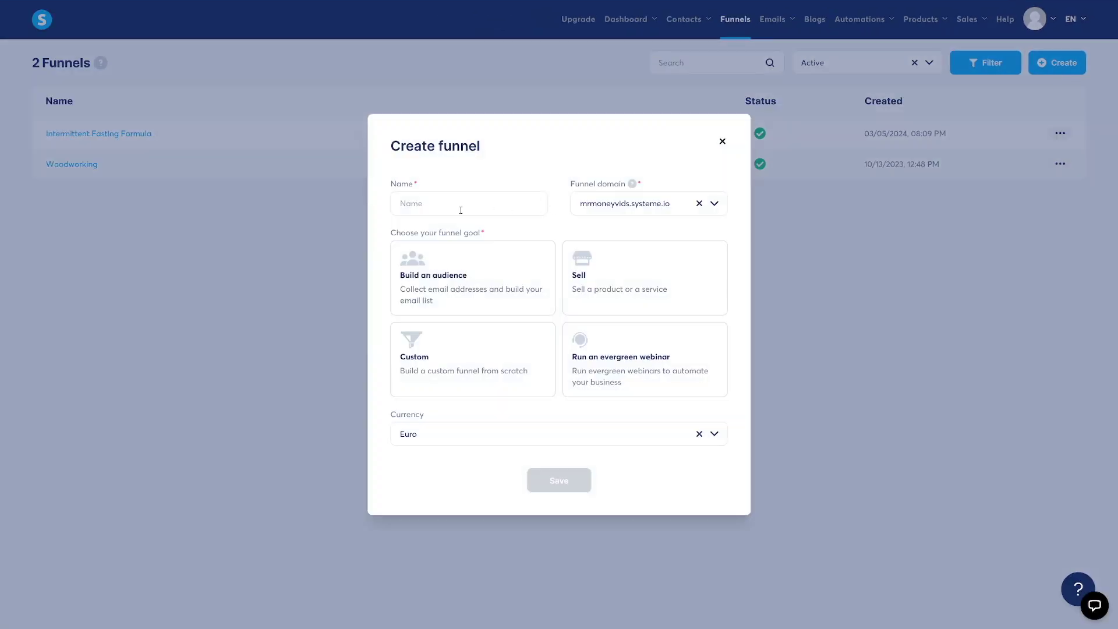
click(441, 207)
text(Youtube tutorial)
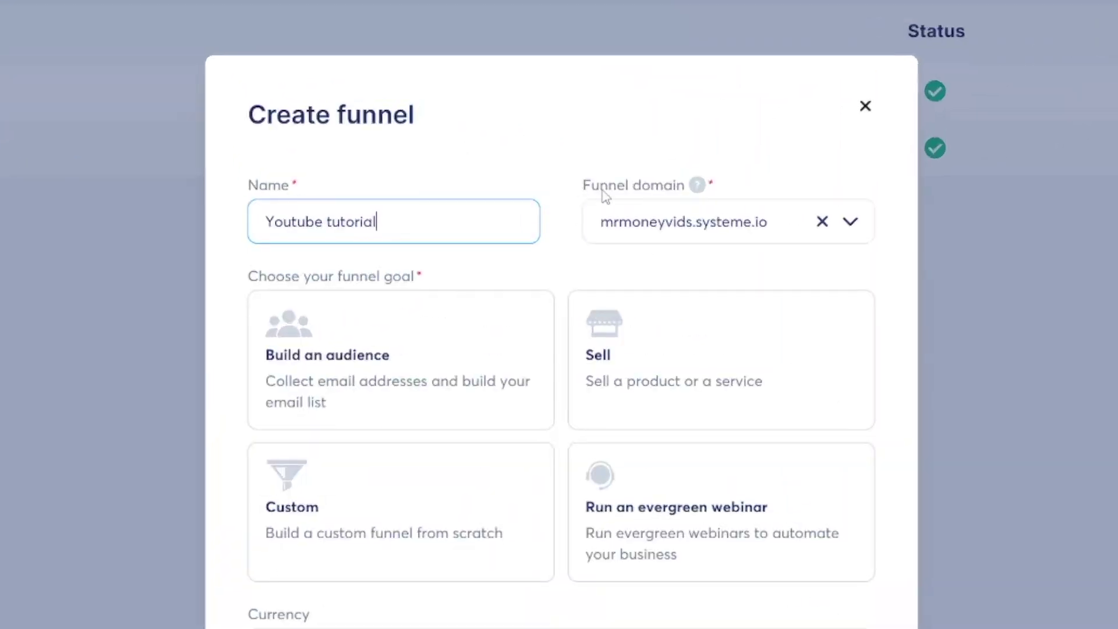
Set the funnel goal to Build an audience and currency to Canadian Dollar, then save
drag(584, 187, 683, 195)
mouse_move(684, 196)
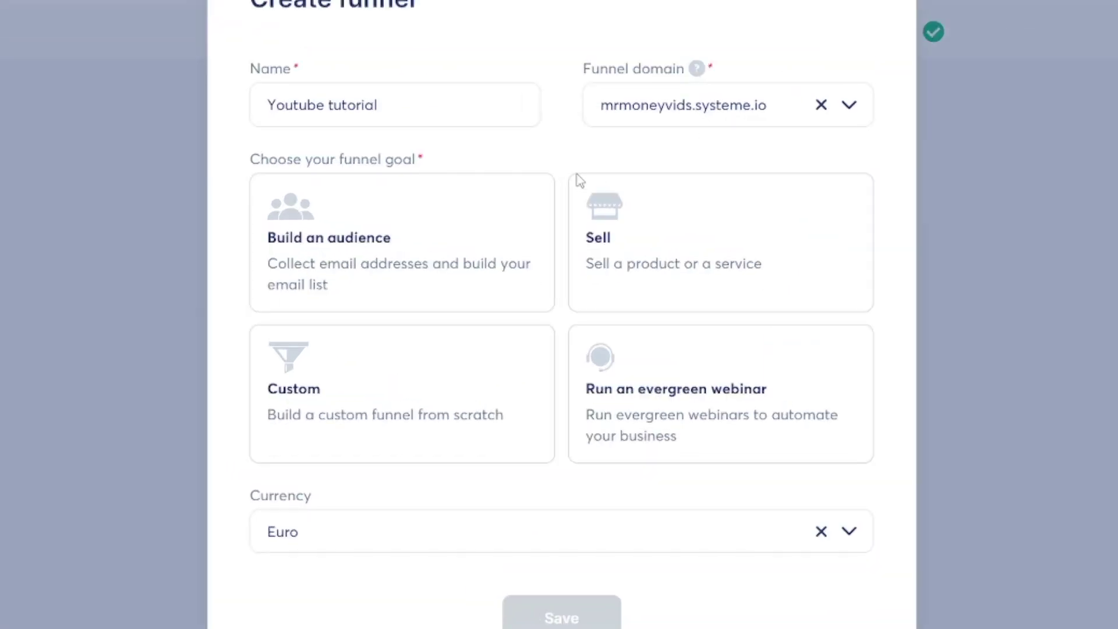
click(488, 274)
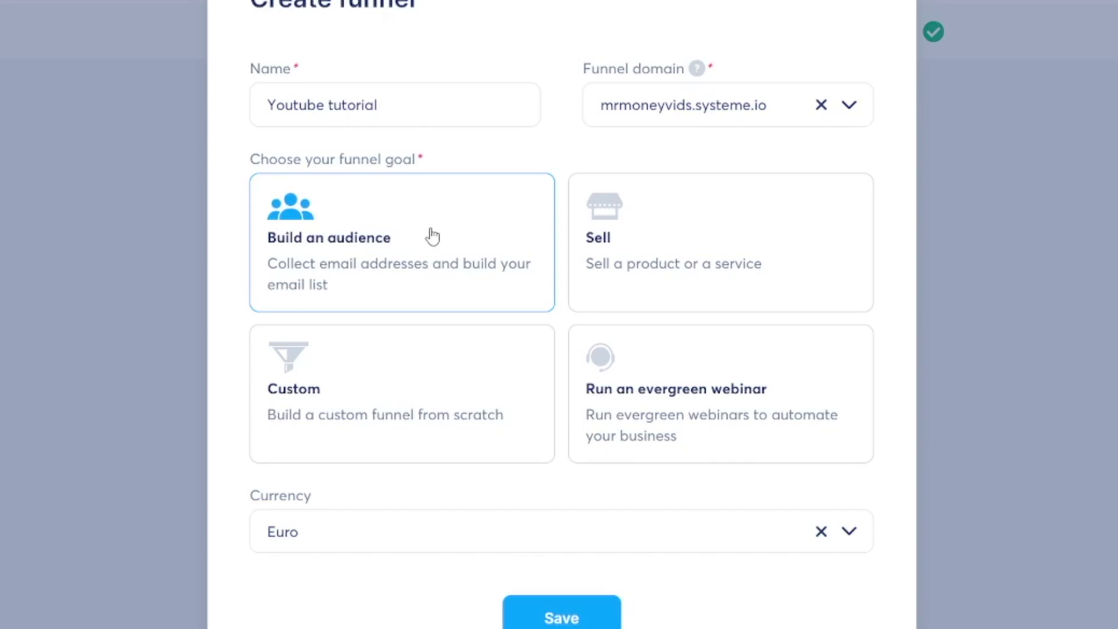
click(722, 256)
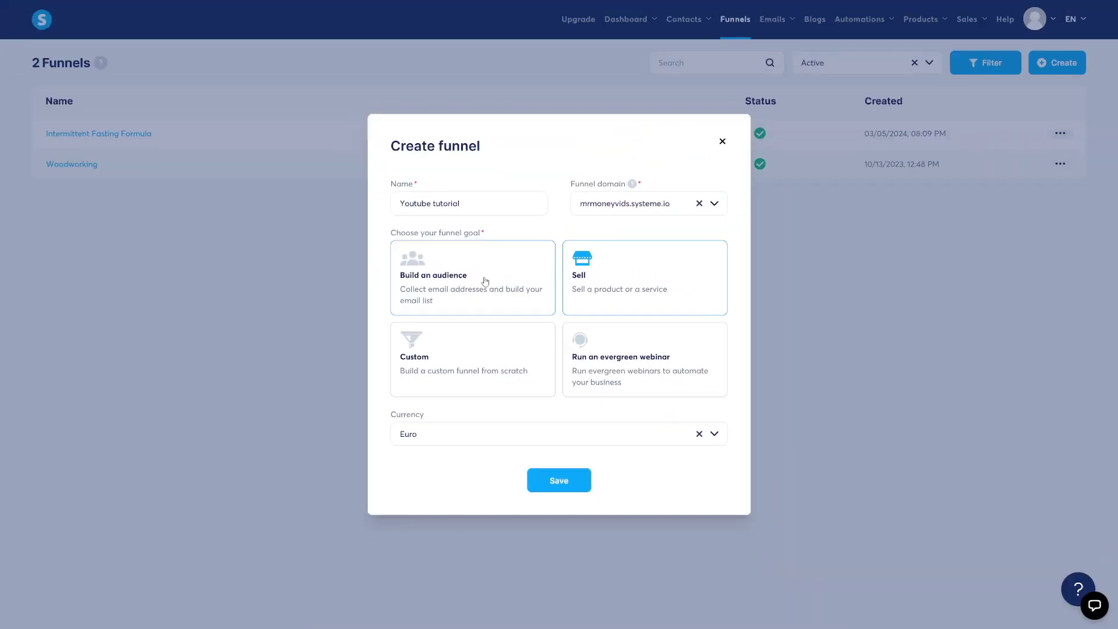
click(419, 249)
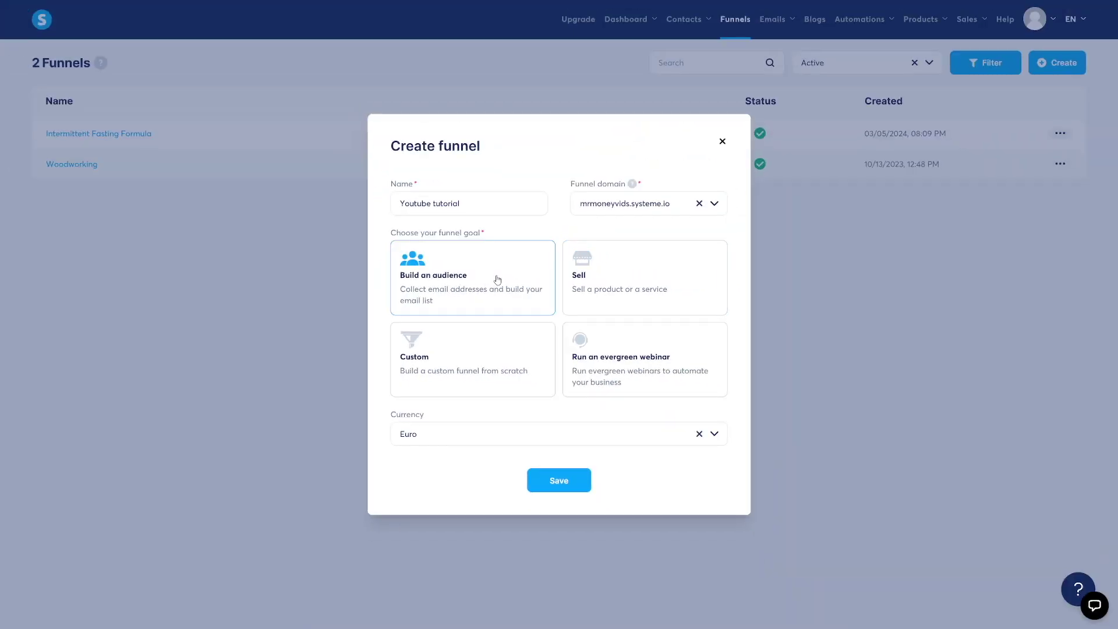
click(715, 437)
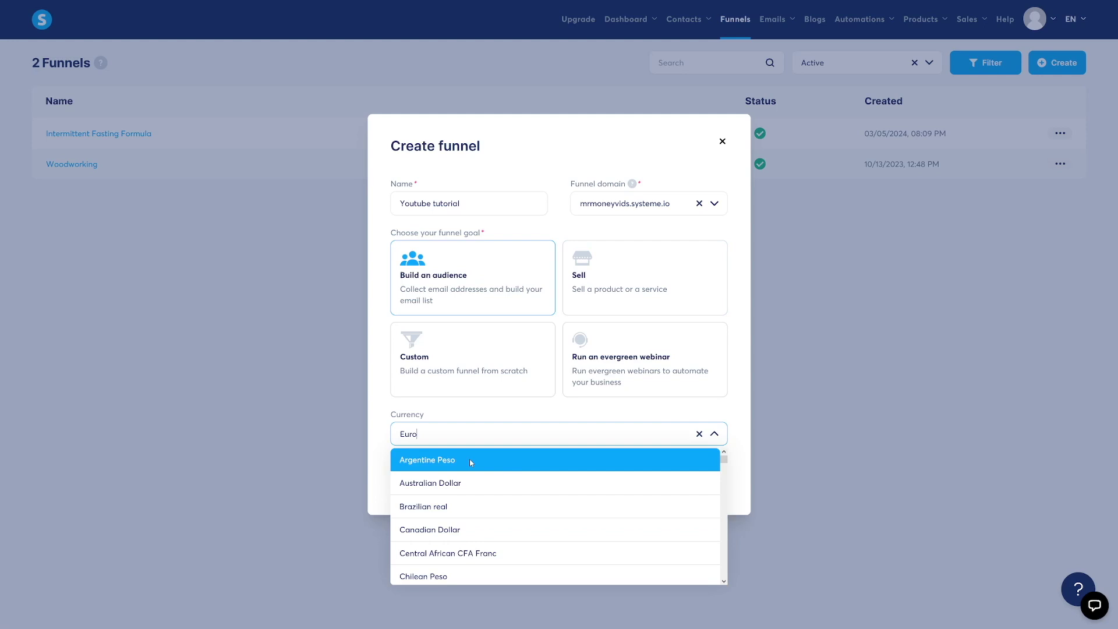
click(455, 529)
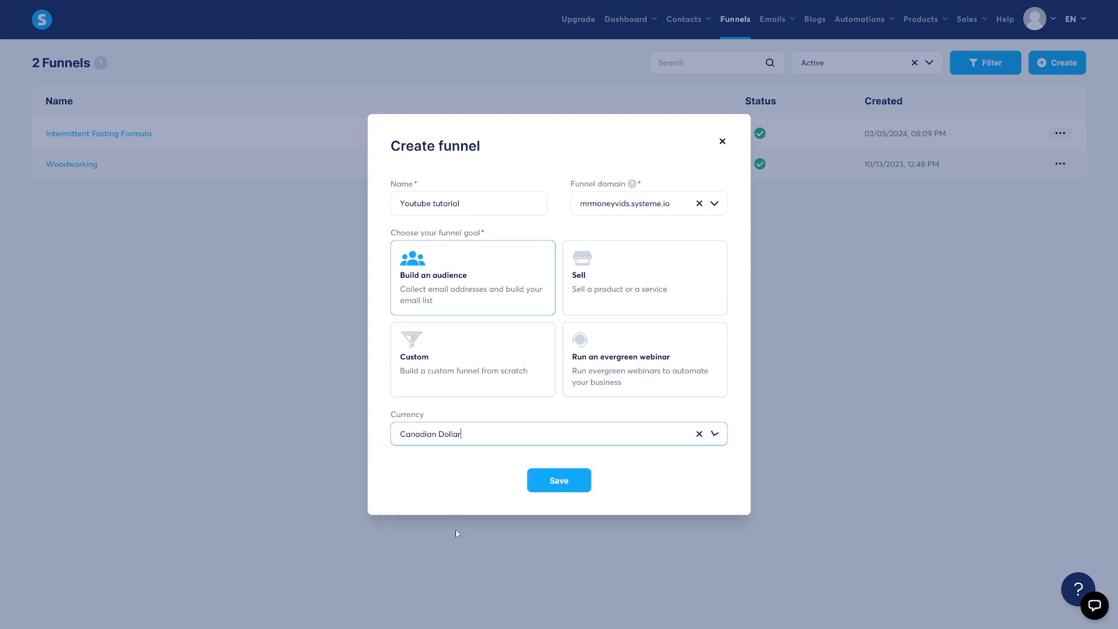
click(575, 486)
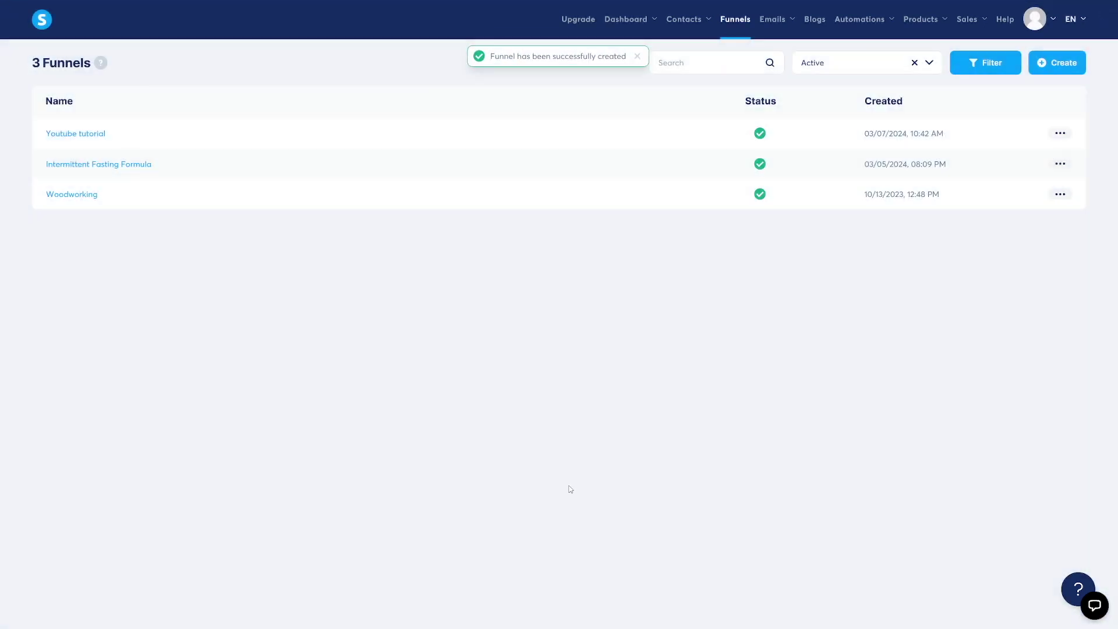
Open the squeeze page step's template gallery in the Youtube tutorial funnel, showing 30 per page
click(85, 136)
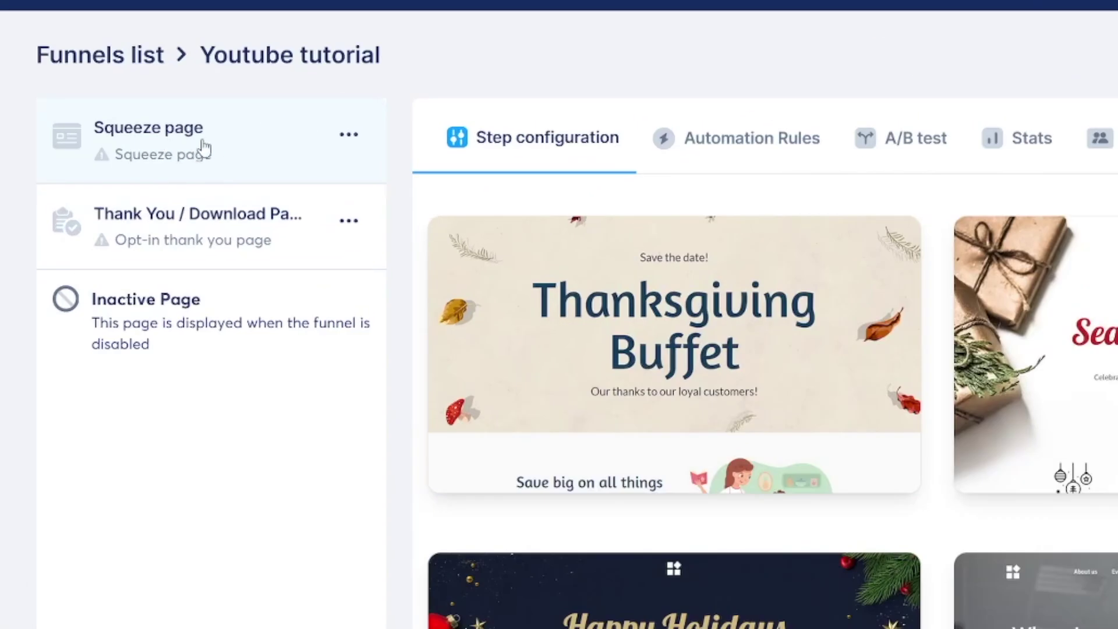
click(177, 224)
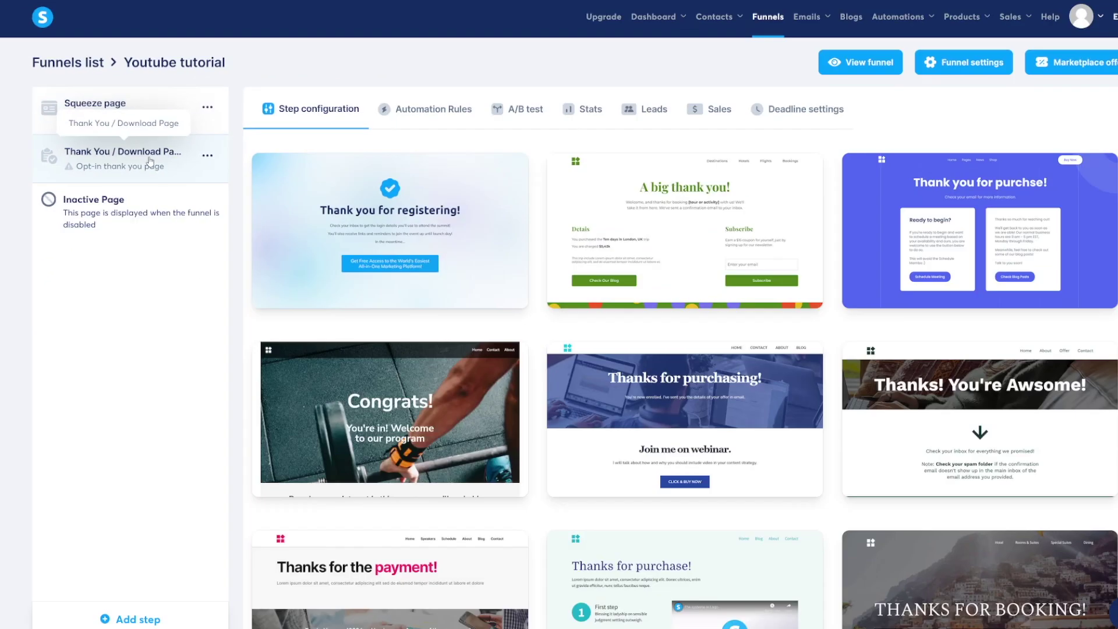
click(203, 132)
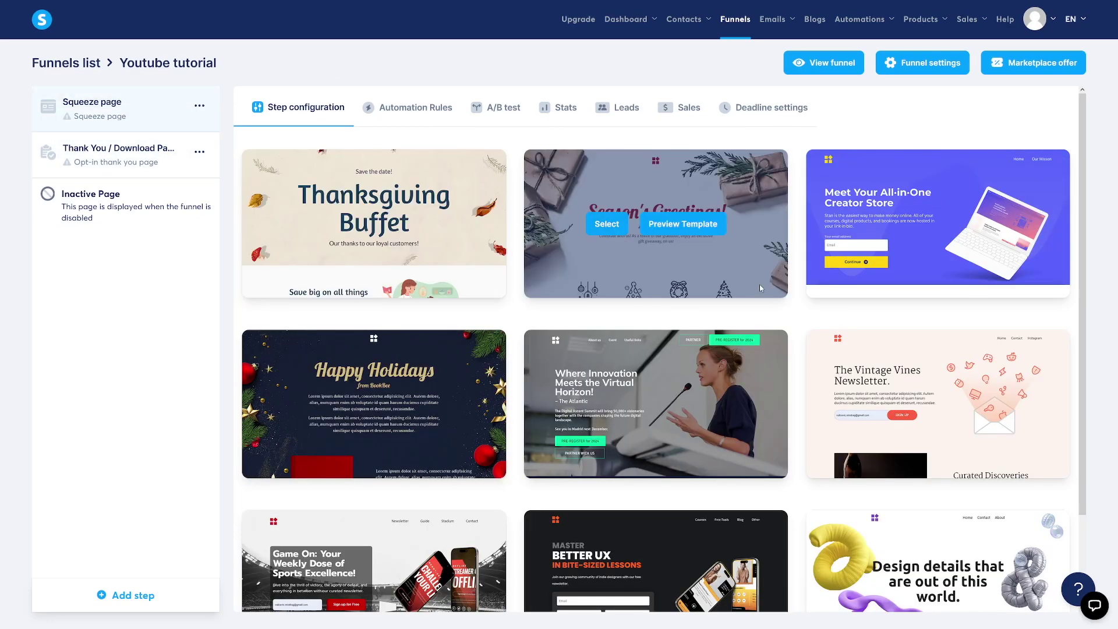
mouse_move(695, 282)
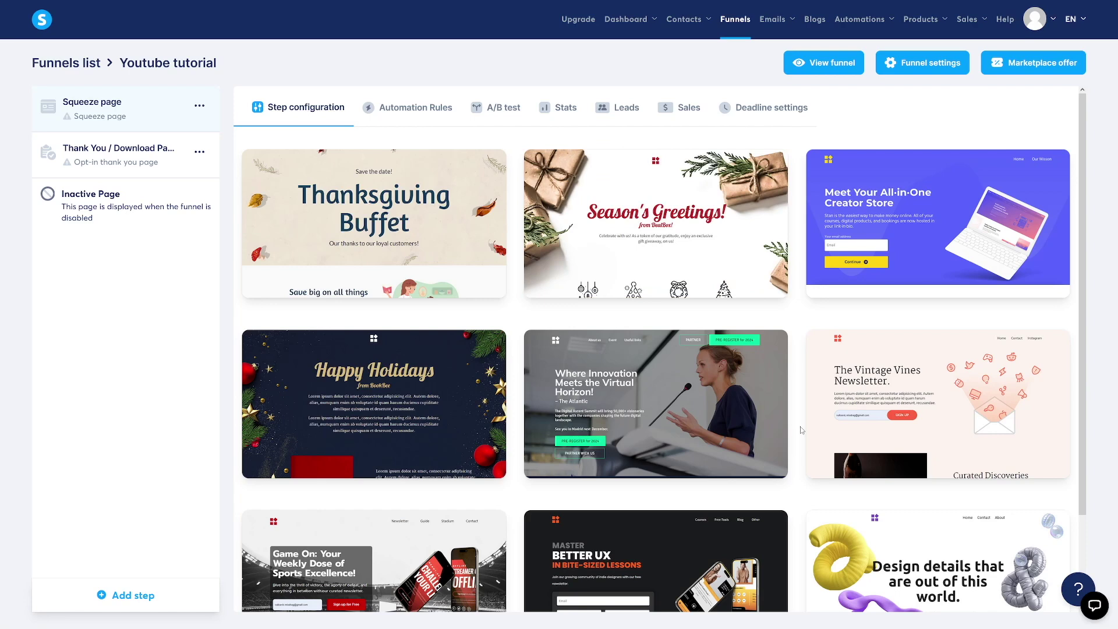
scroll(815, 442, down, 3)
click(953, 578)
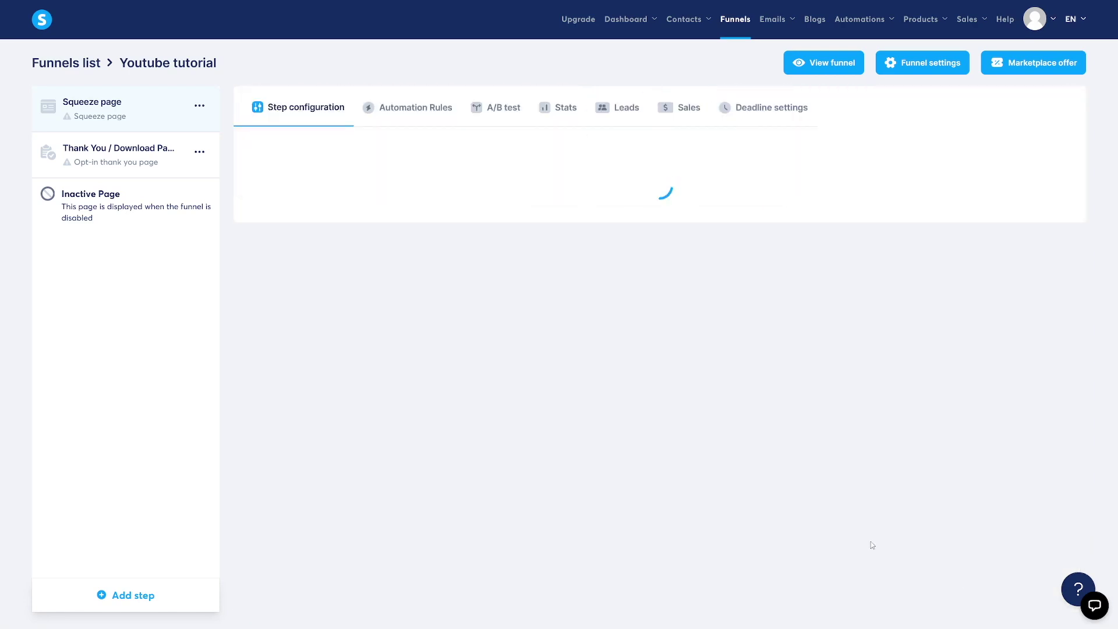
Scroll through the template gallery to browse the available squeeze page designs
mouse_move(702, 417)
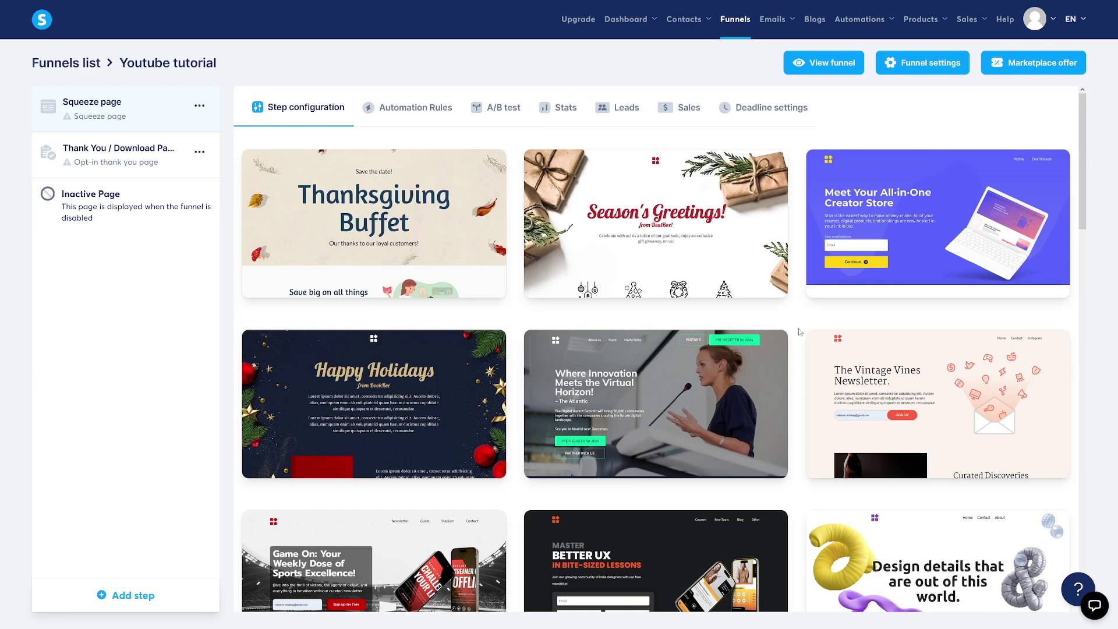
scroll(799, 331, down, 3)
scroll(845, 291, up, 3)
mouse_move(937, 244)
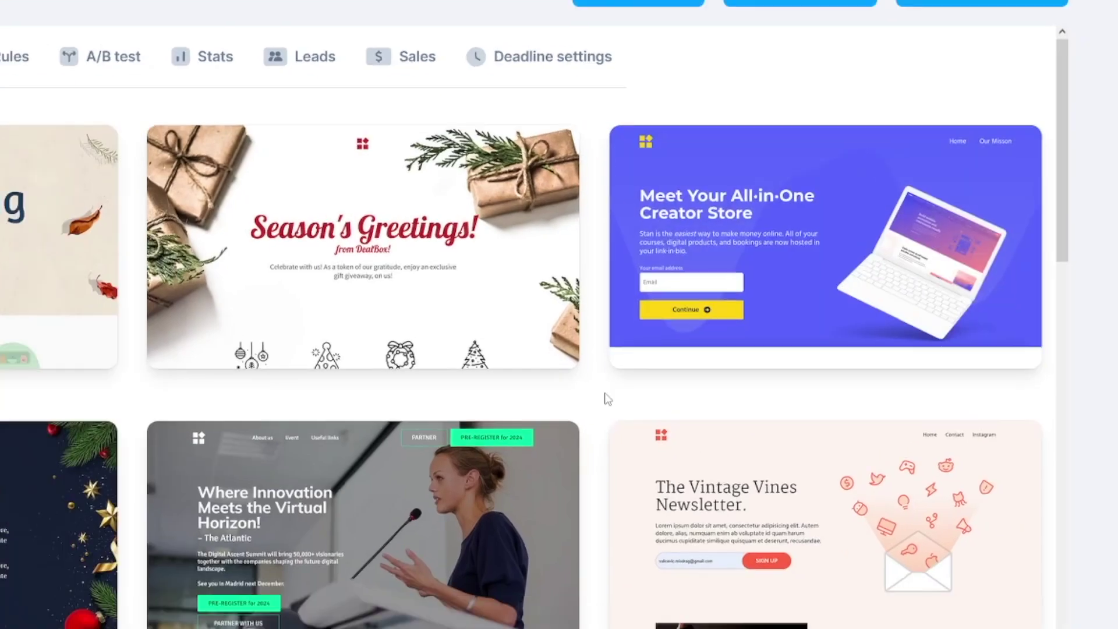
scroll(757, 335, down, 5)
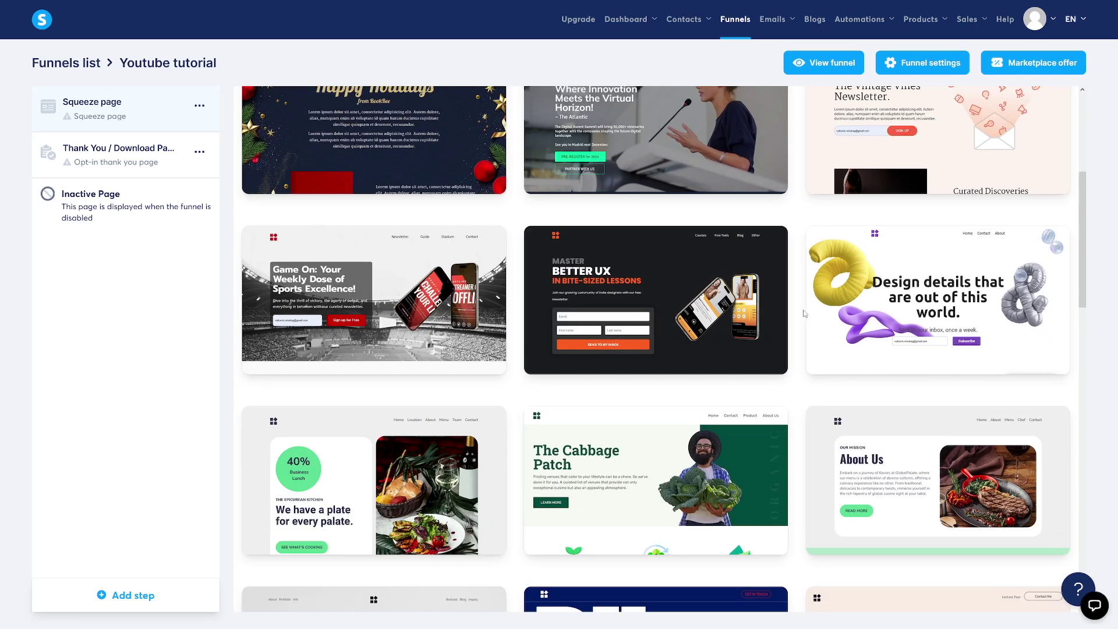
scroll(804, 313, down, 7)
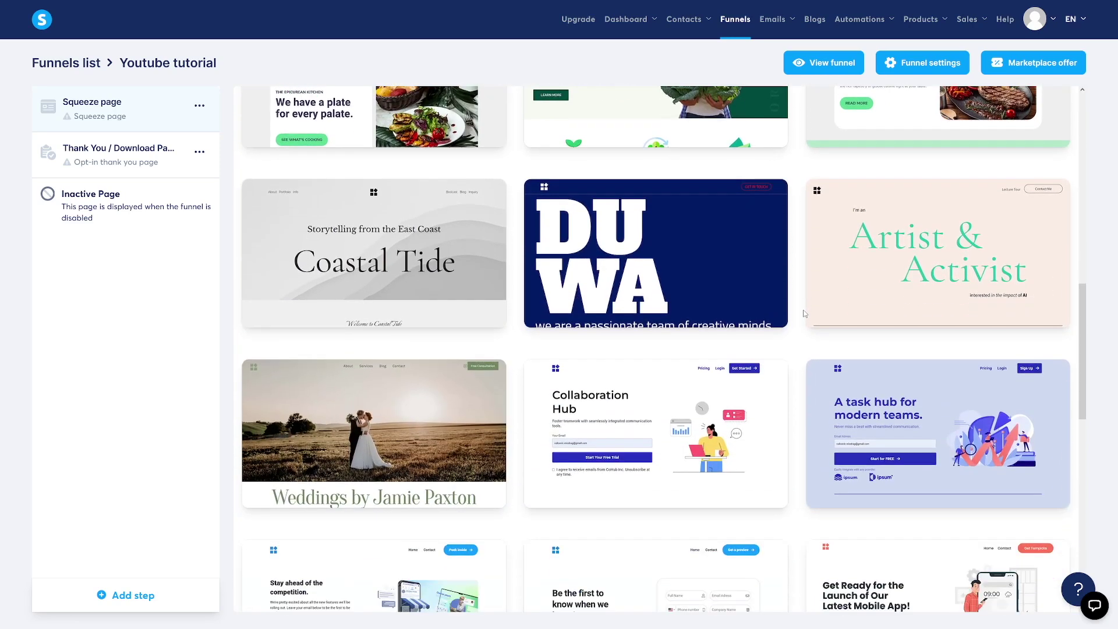
scroll(804, 314, down, 3)
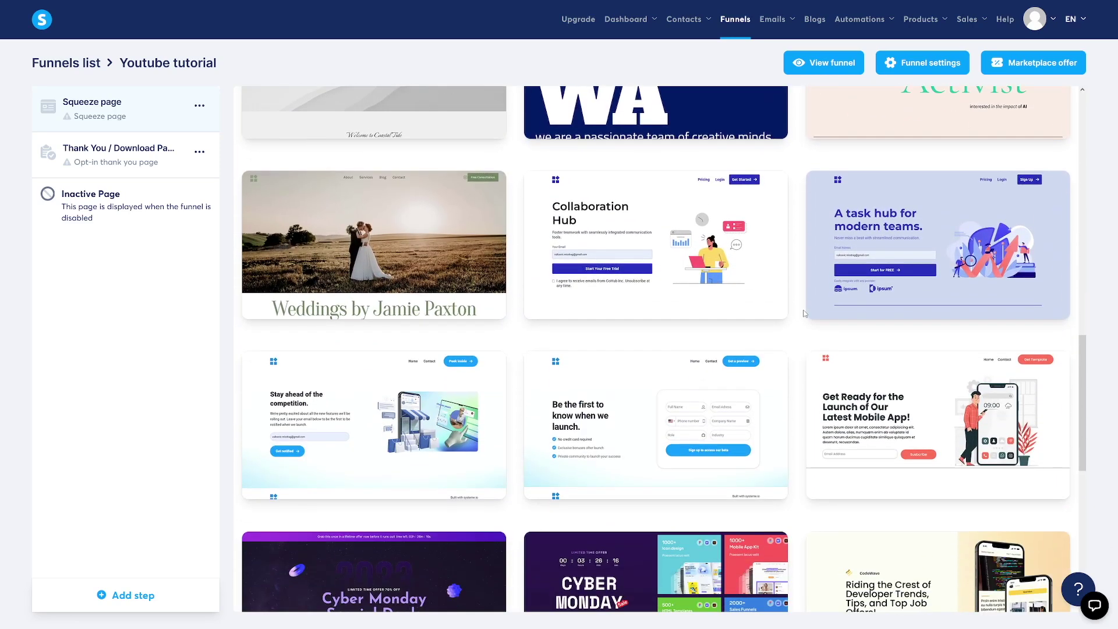
scroll(804, 314, down, 2)
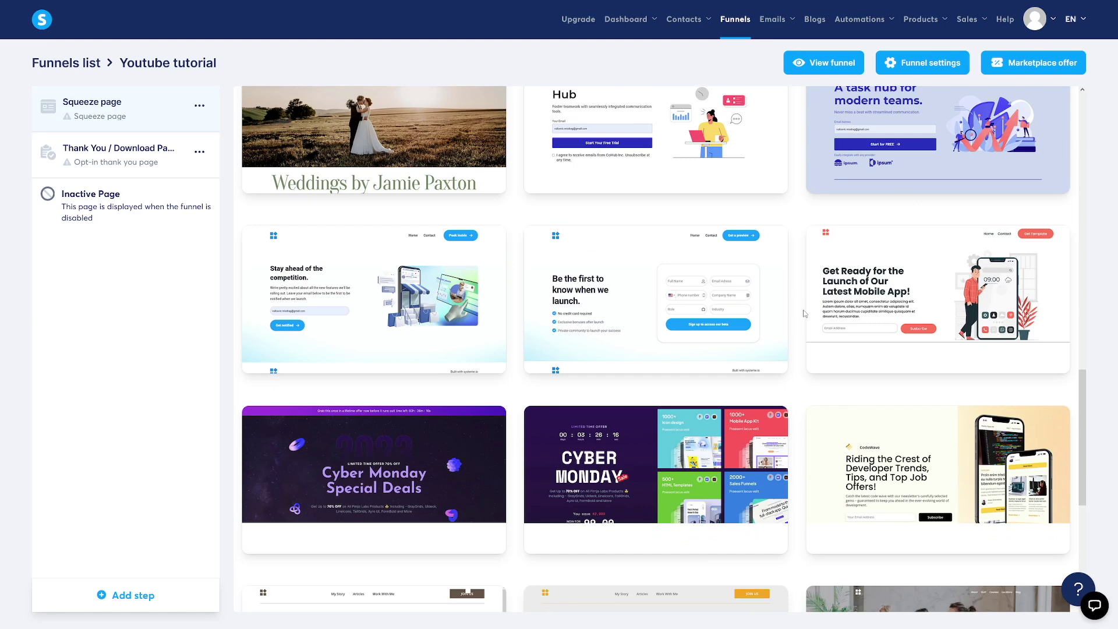
scroll(804, 314, down, 1)
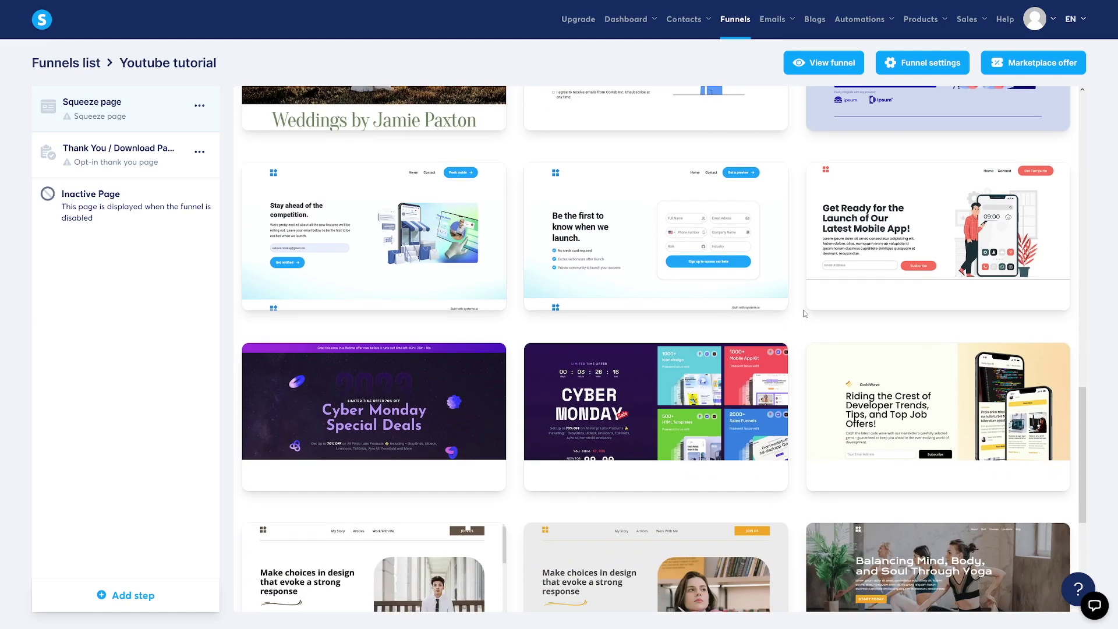
scroll(804, 314, down, 1)
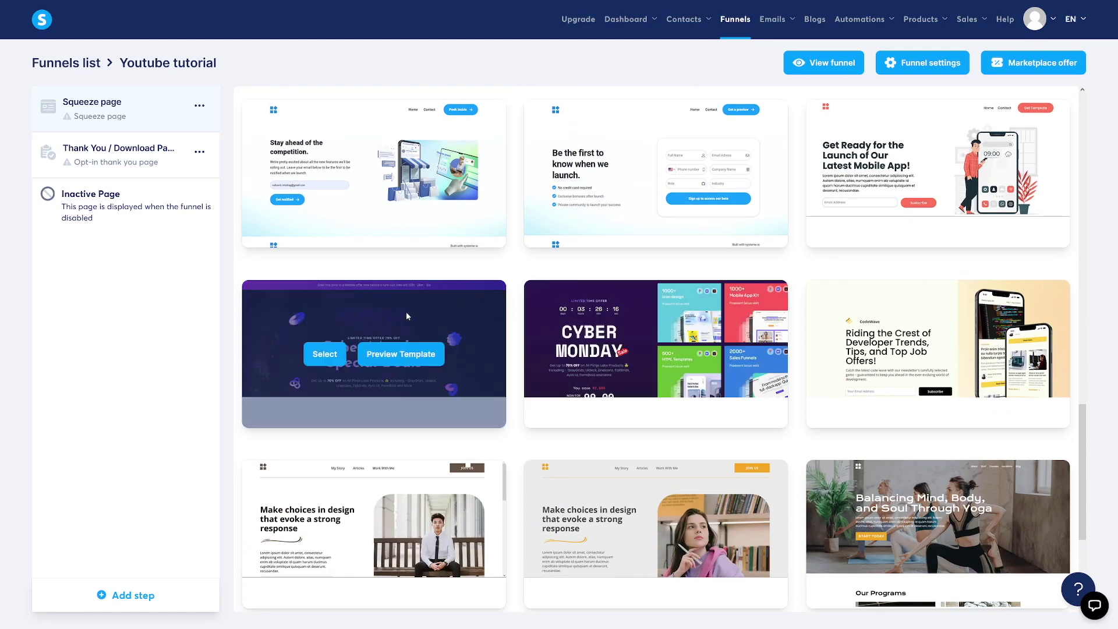
mouse_move(415, 396)
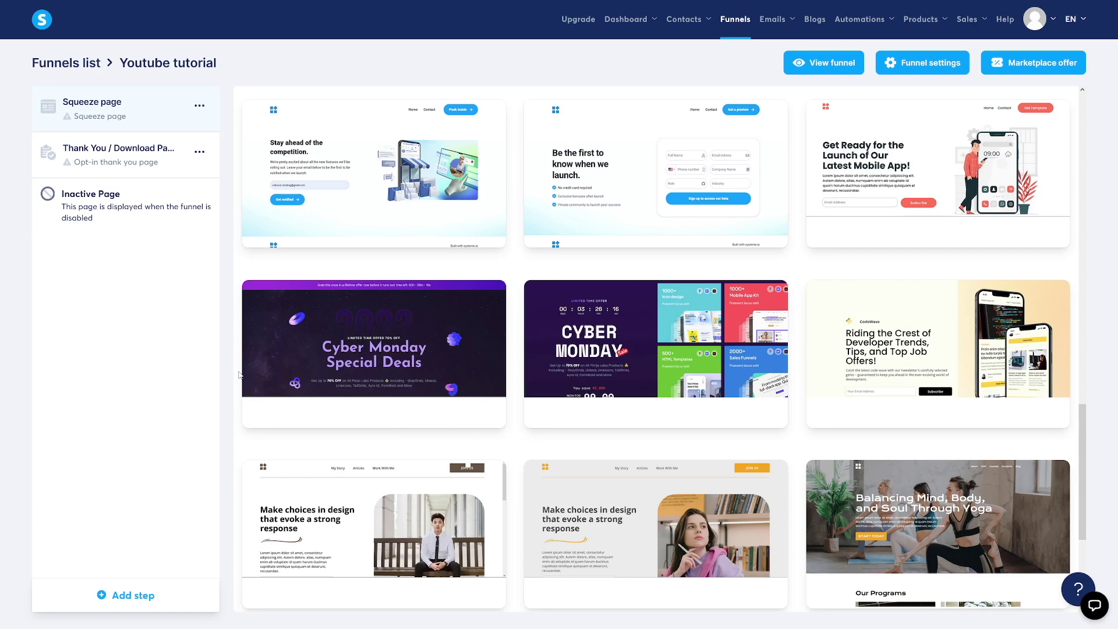
scroll(236, 371, up, 2)
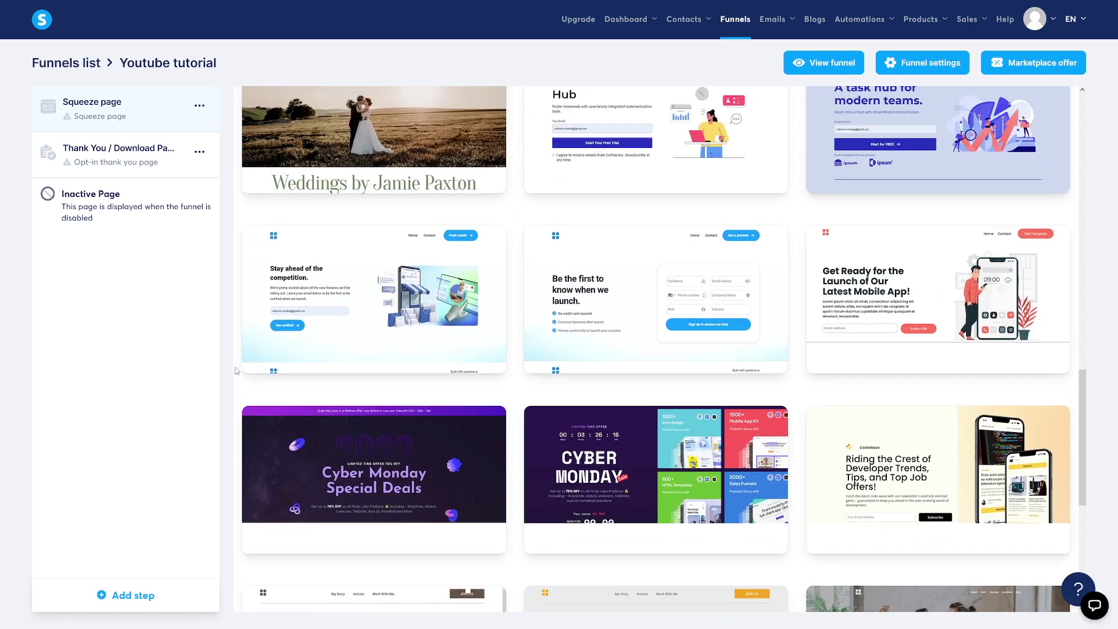
Preview the 'Stay ahead of the competition' template and select it for the squeeze page
mouse_move(410, 304)
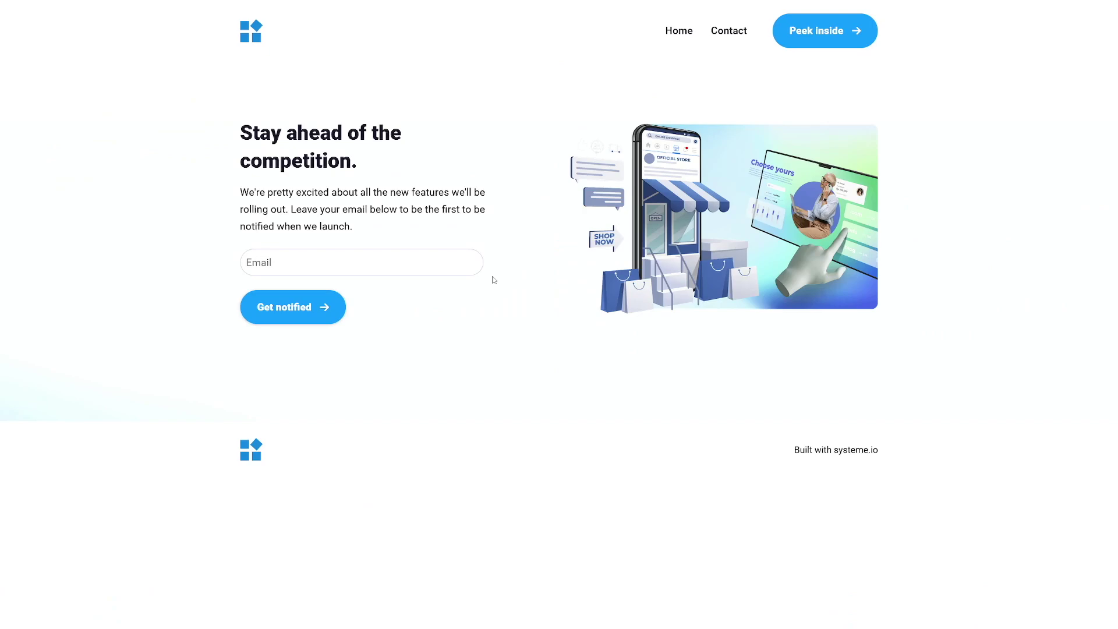
key(Escape)
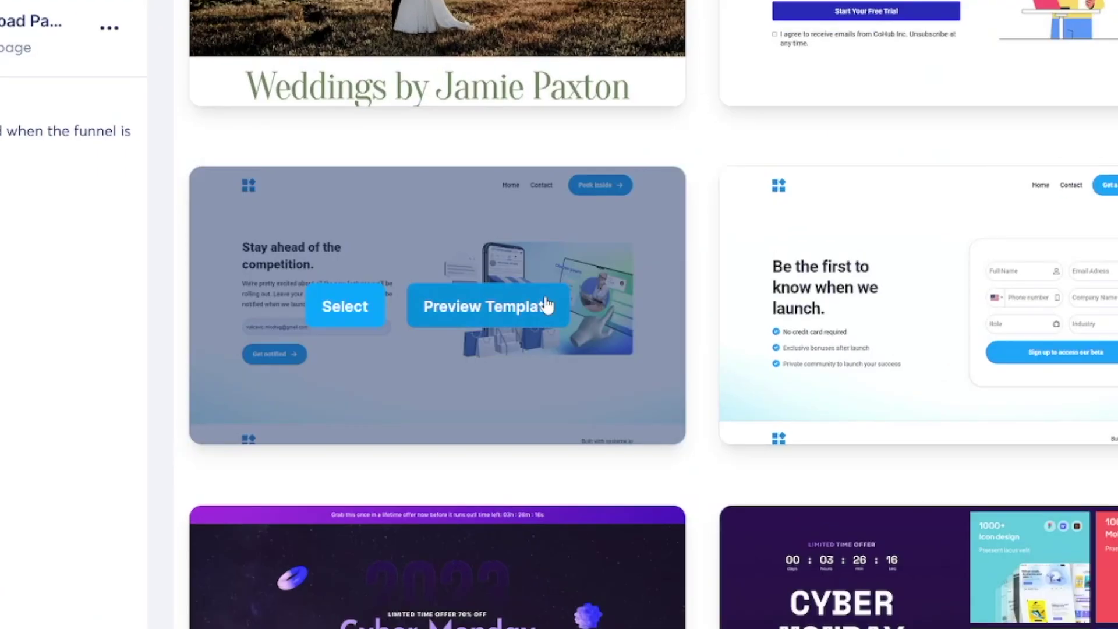
click(344, 307)
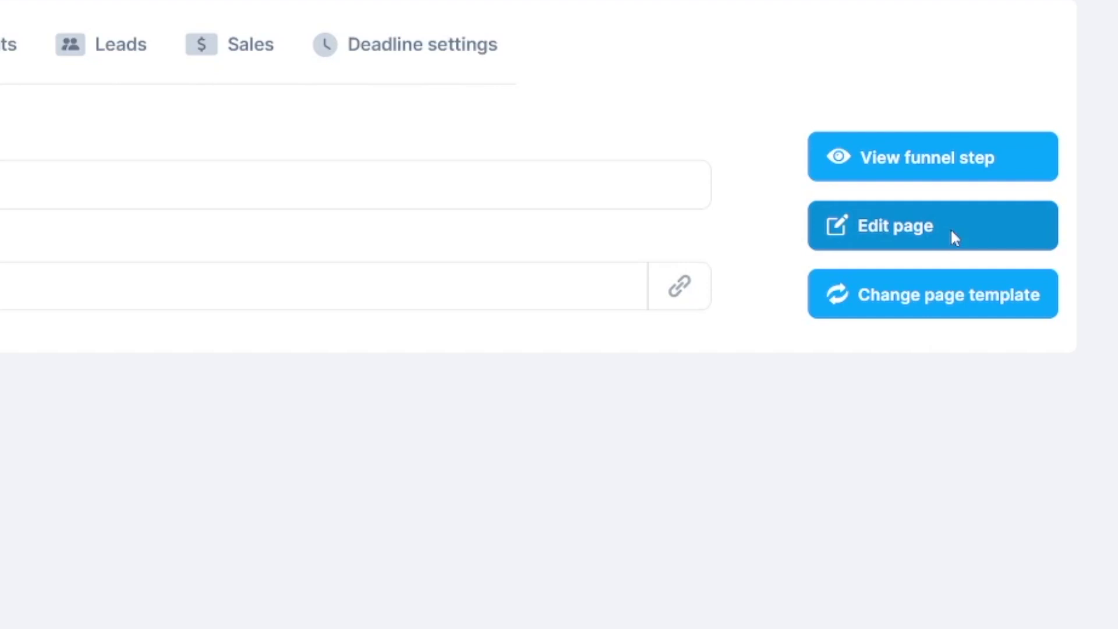
Open the squeeze page in the page builder and scroll through the Elements panel
click(952, 233)
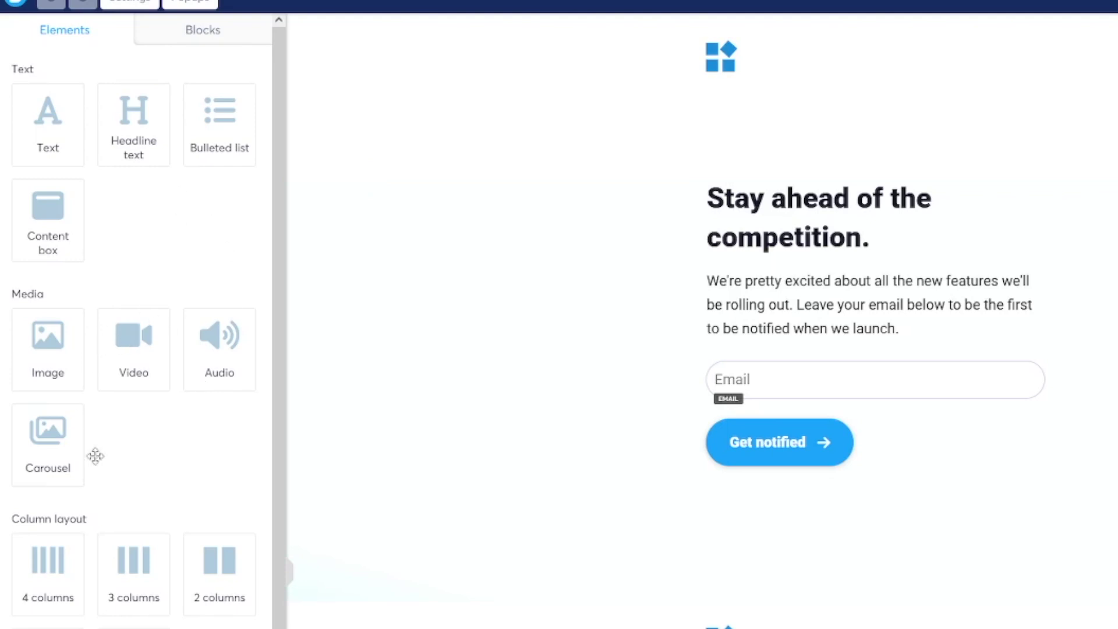
scroll(136, 524, down, 1)
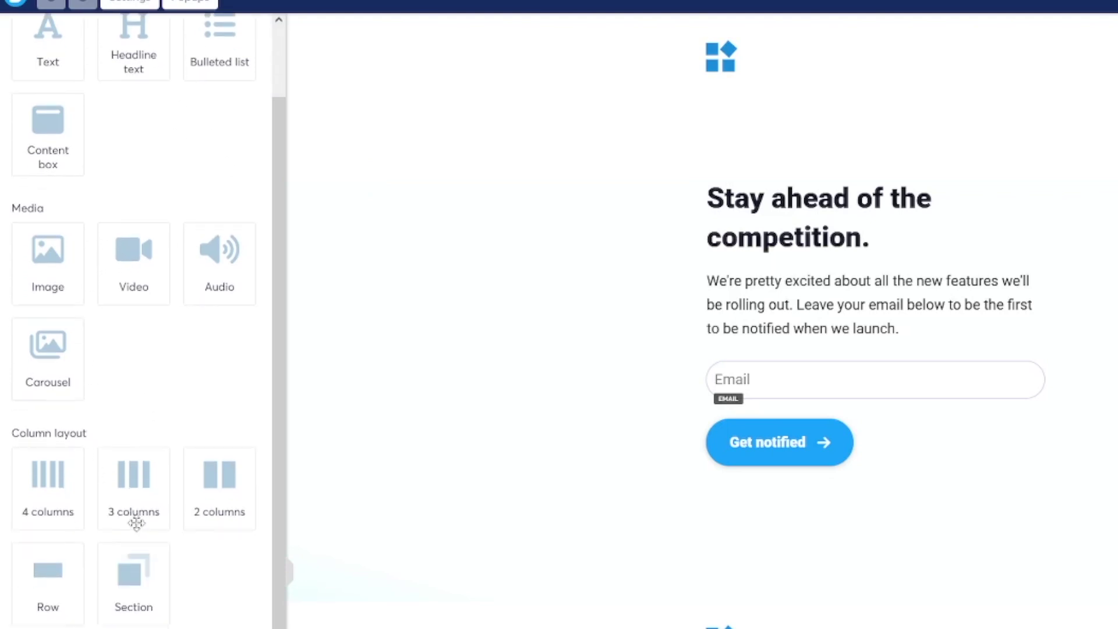
scroll(136, 523, down, 1)
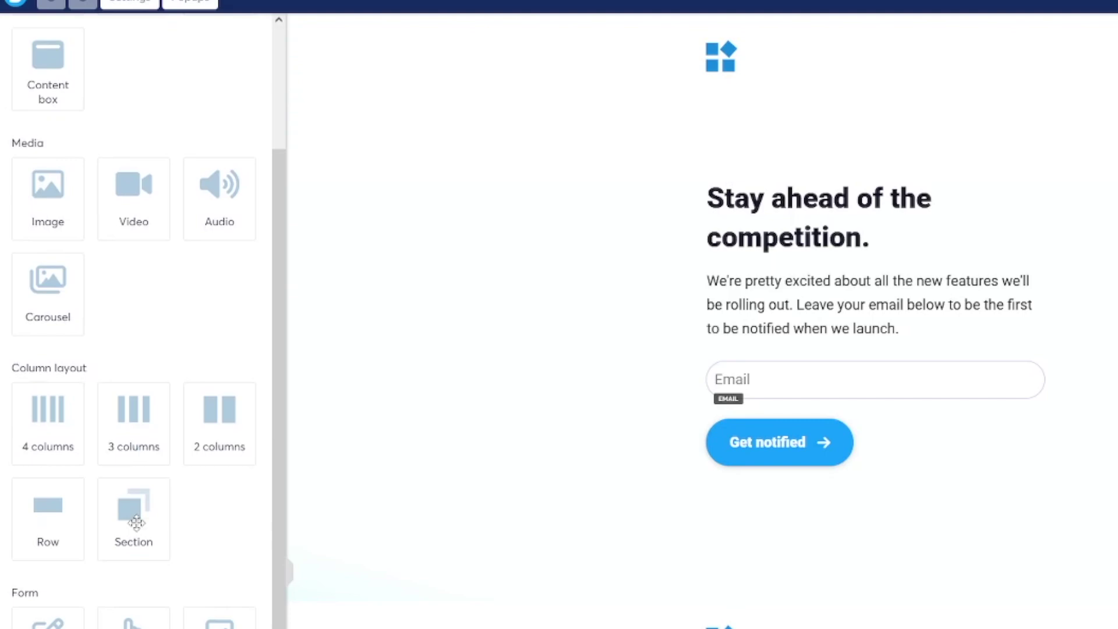
scroll(162, 575, down, 1)
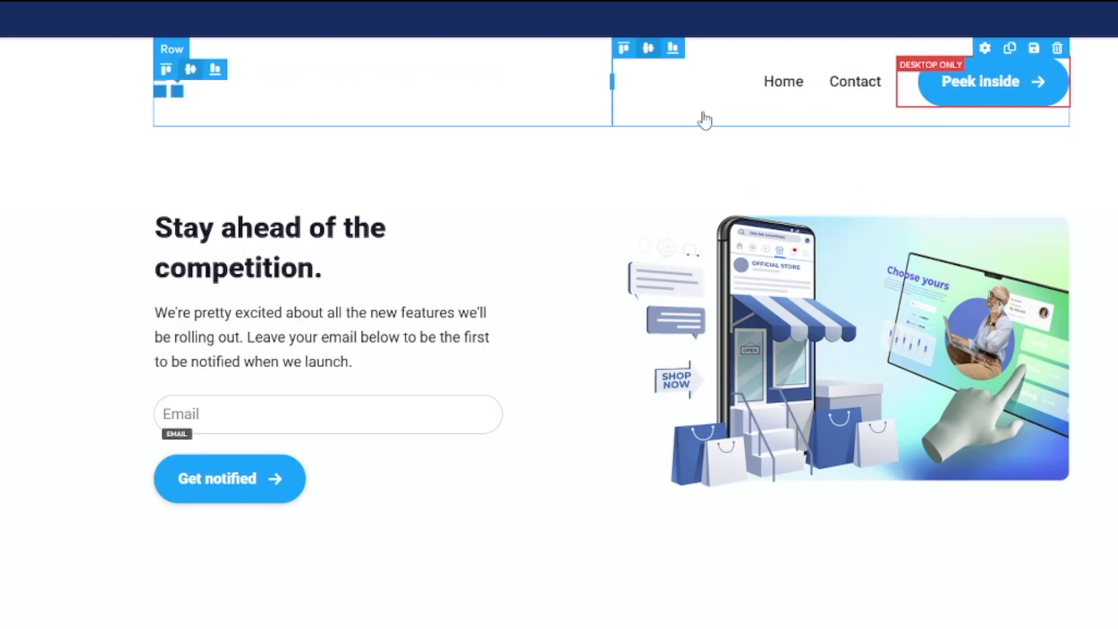
Delete the top navigation section and the 'Built with systeme.io' footer row
click(63, 114)
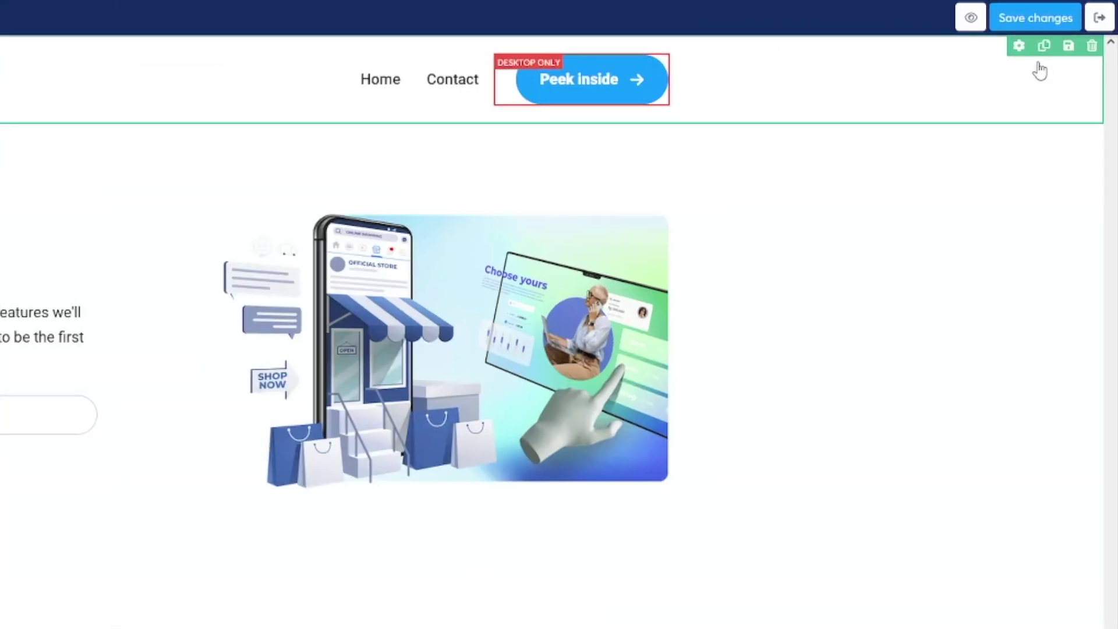
click(1092, 50)
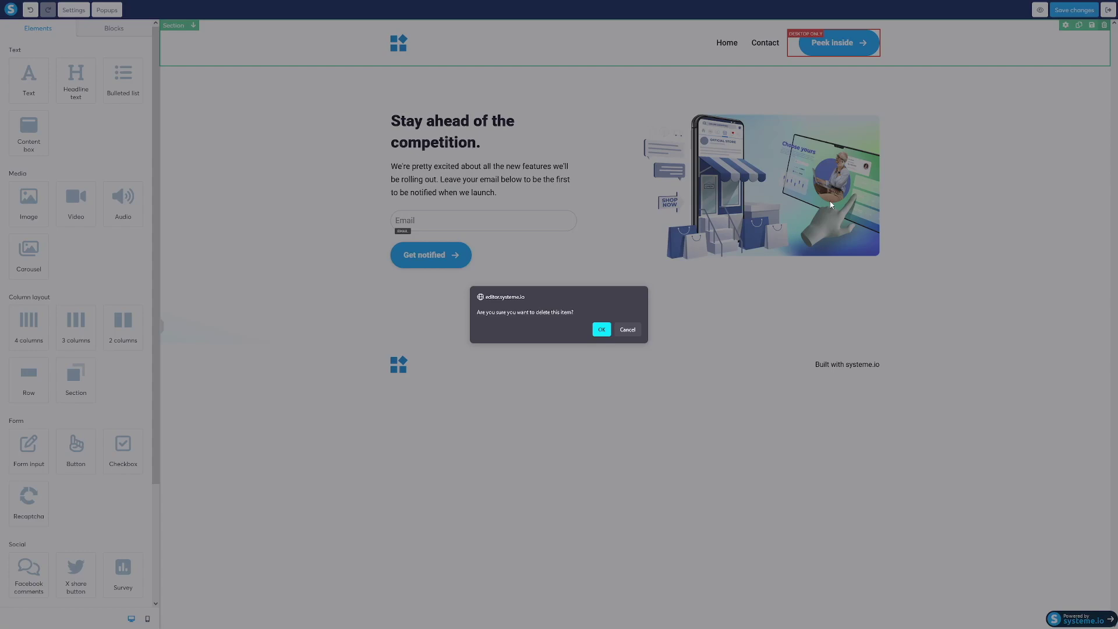
click(600, 330)
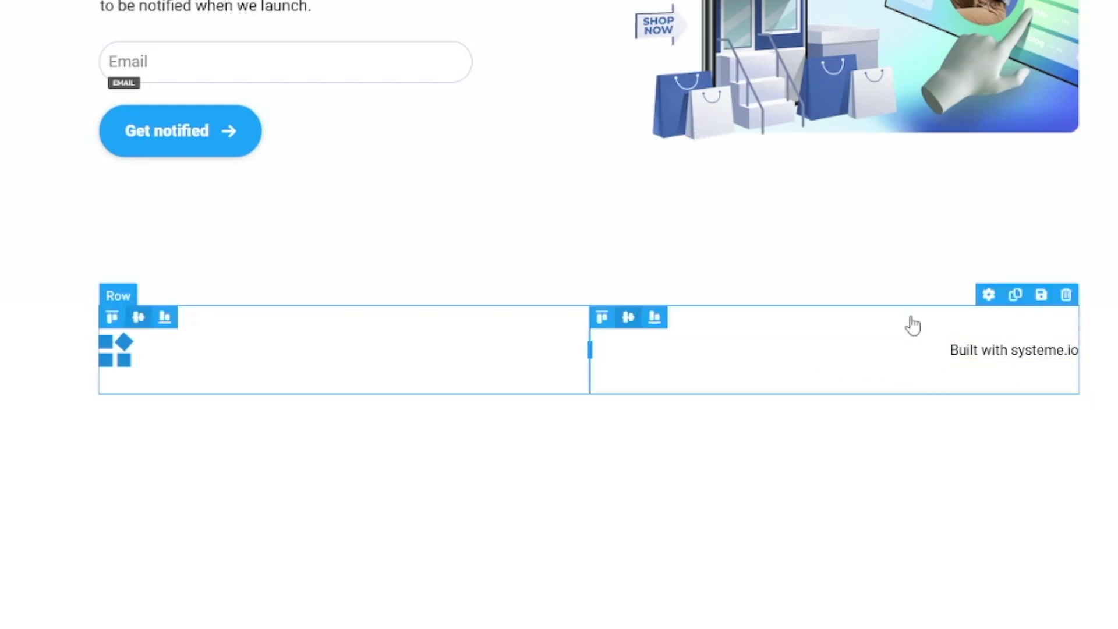
click(1066, 294)
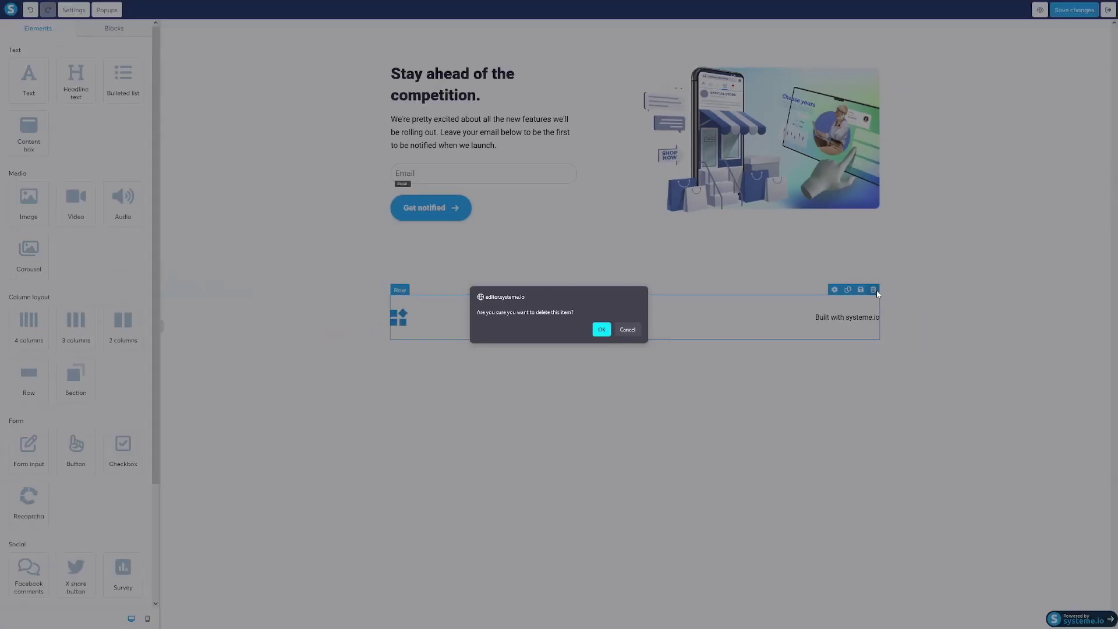
click(602, 330)
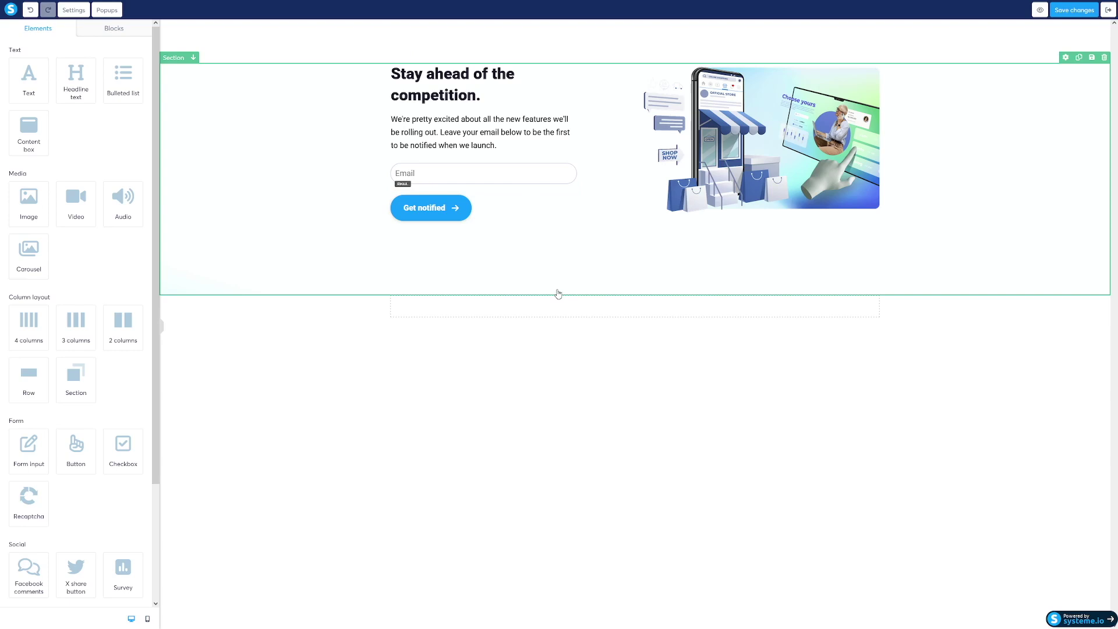
Give the hero section a top margin of 177, bottom margin of 21 and top padding of 150
click(607, 231)
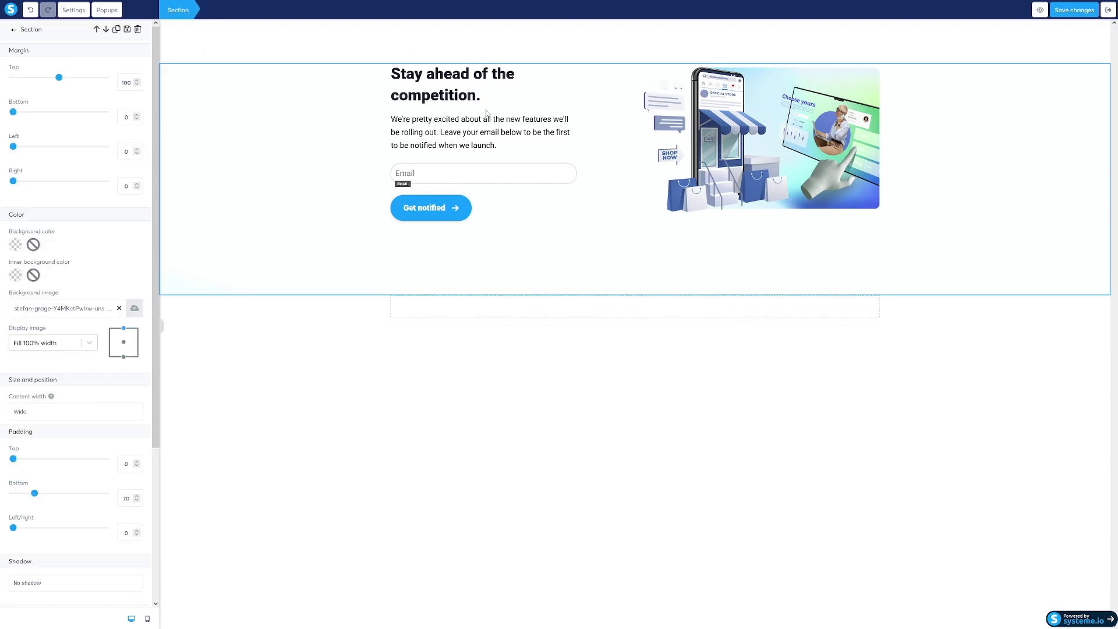
key(Escape)
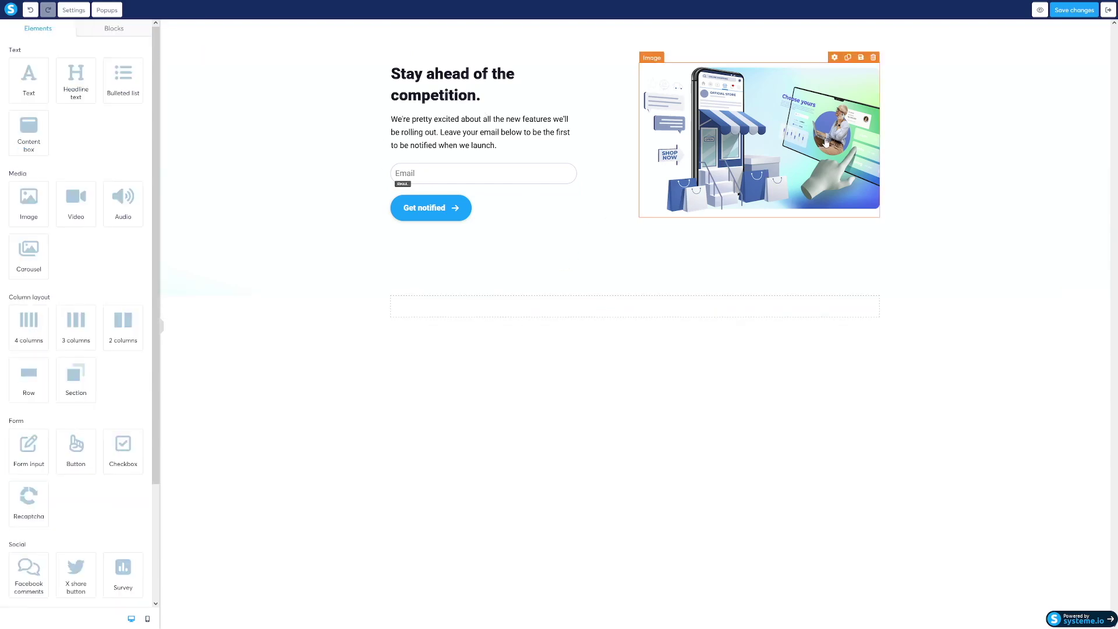
click(870, 217)
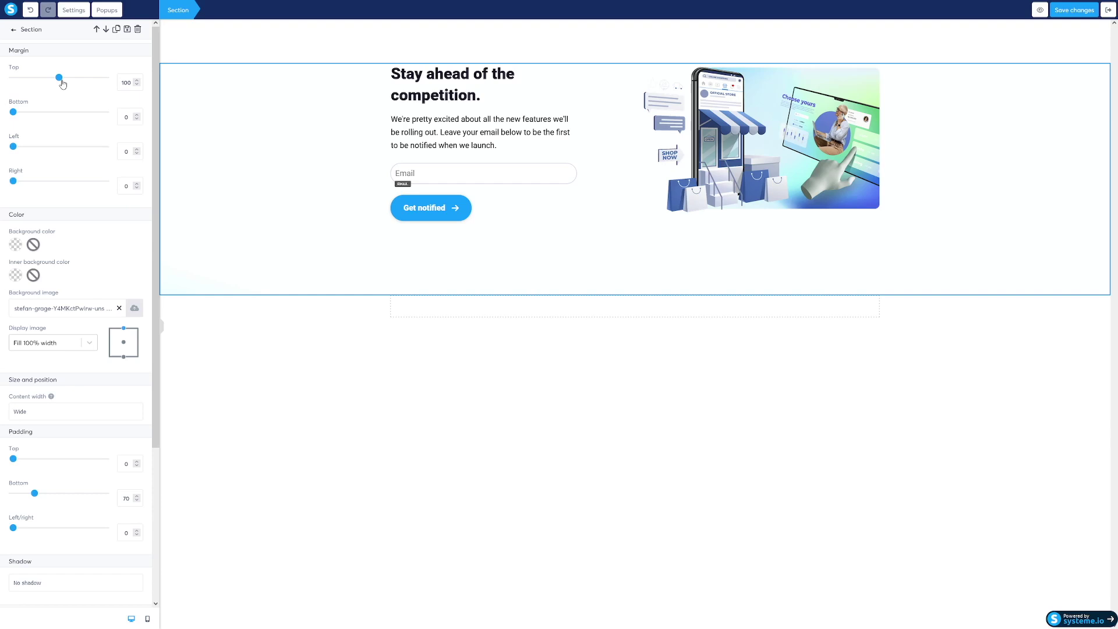
drag(61, 82, 96, 80)
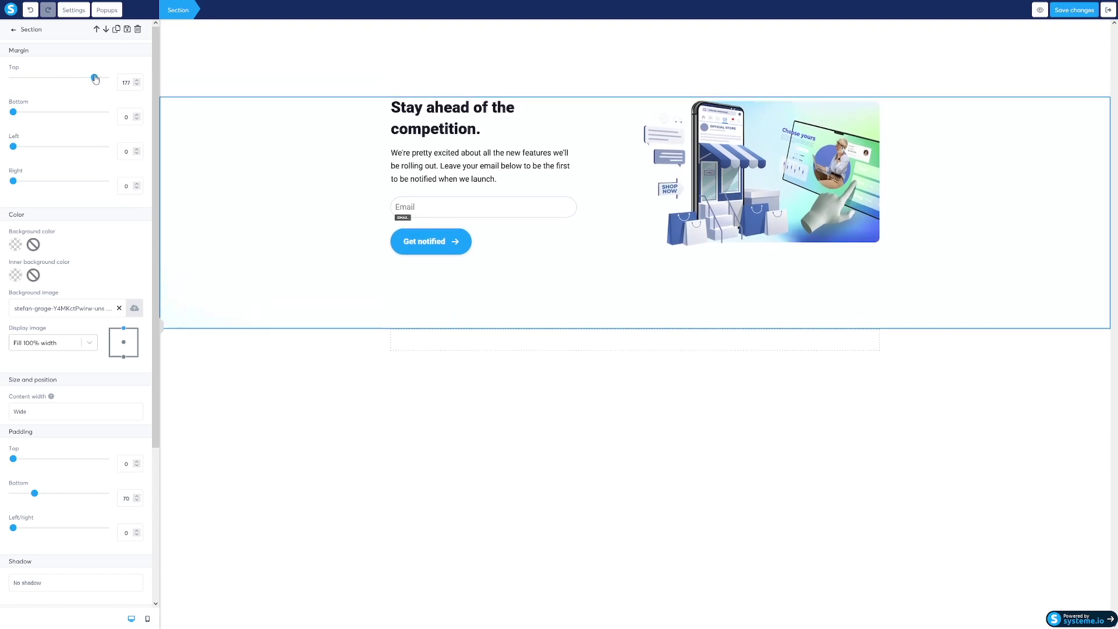
click(23, 112)
scroll(110, 314, down, 3)
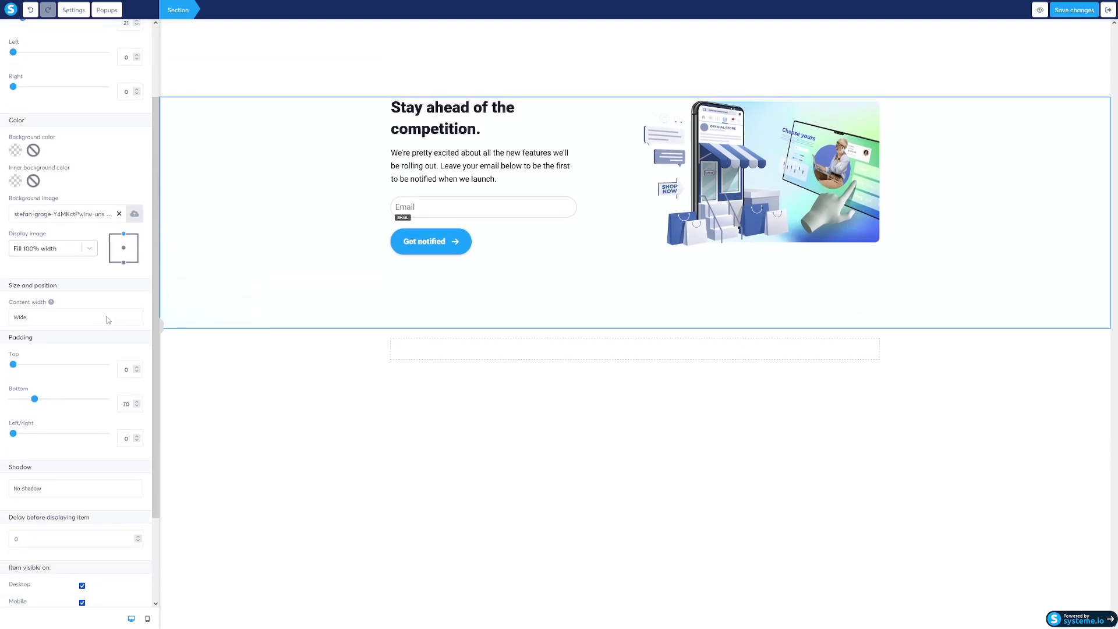
drag(14, 369, 59, 365)
scroll(2, 418, down, 3)
drag(8, 461, 51, 461)
click(52, 461)
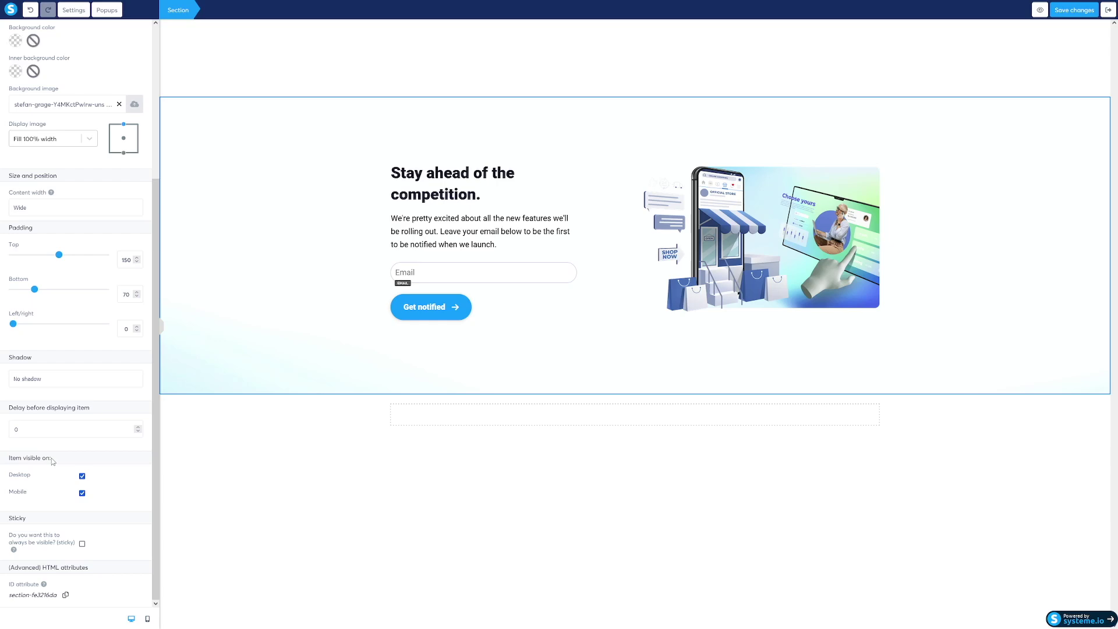
scroll(50, 485, up, 5)
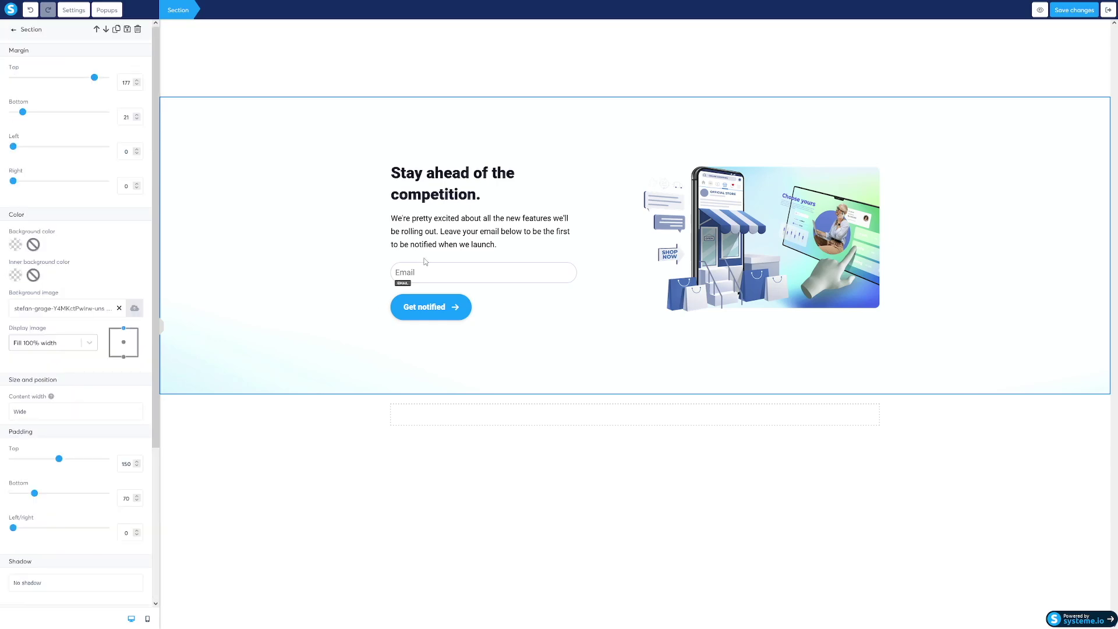
Replace the headline text with 'Learn how to make money with Youtube videos'
click(443, 173)
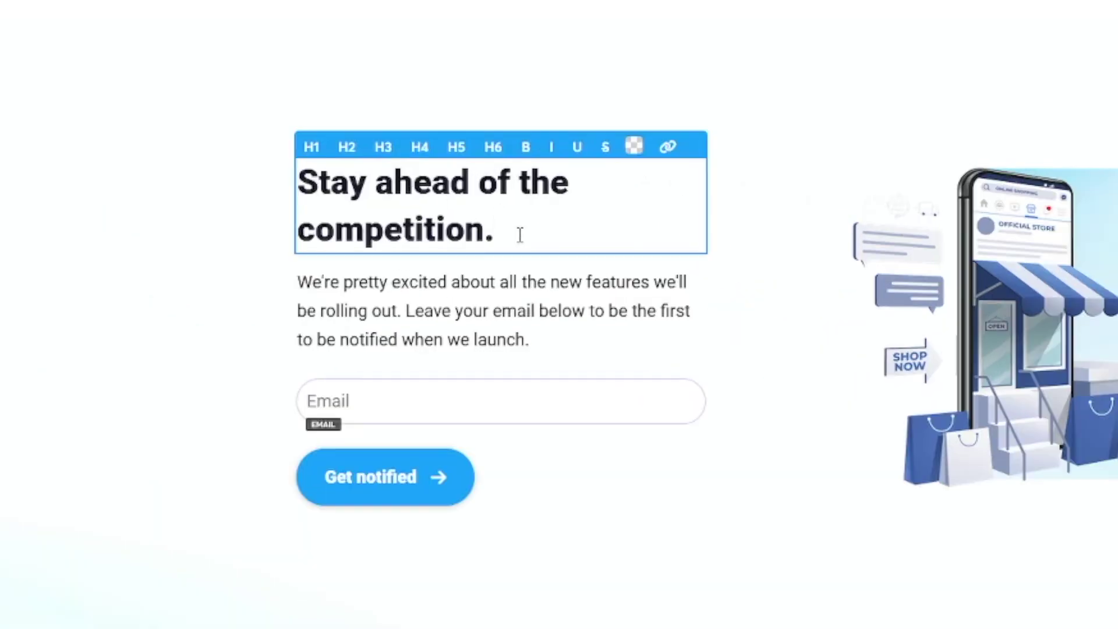
drag(519, 235, 309, 191)
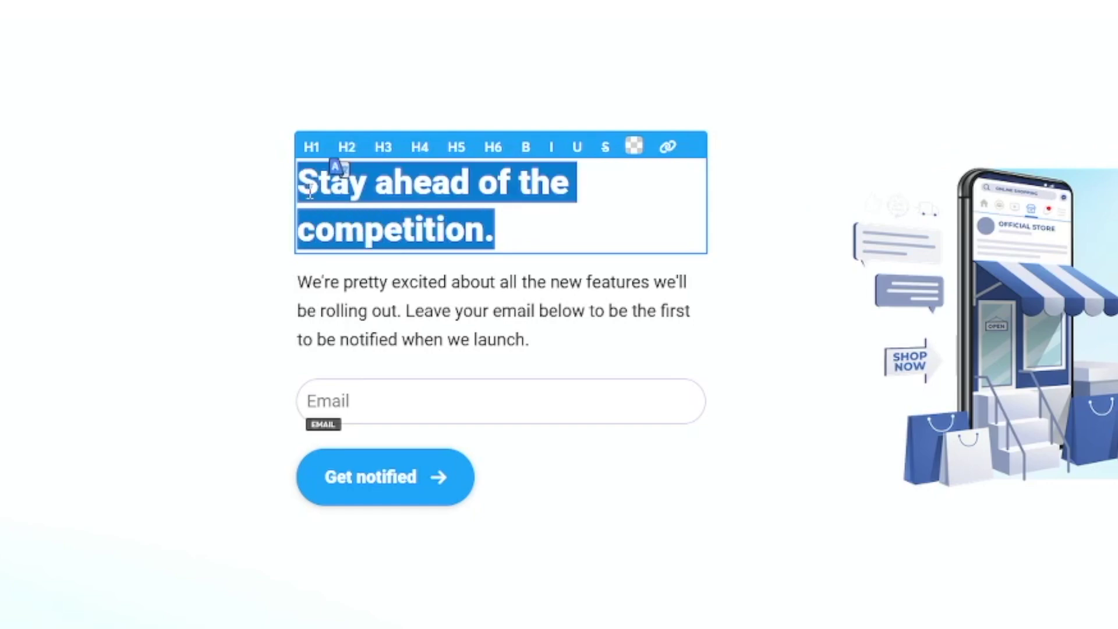
text(Learn)
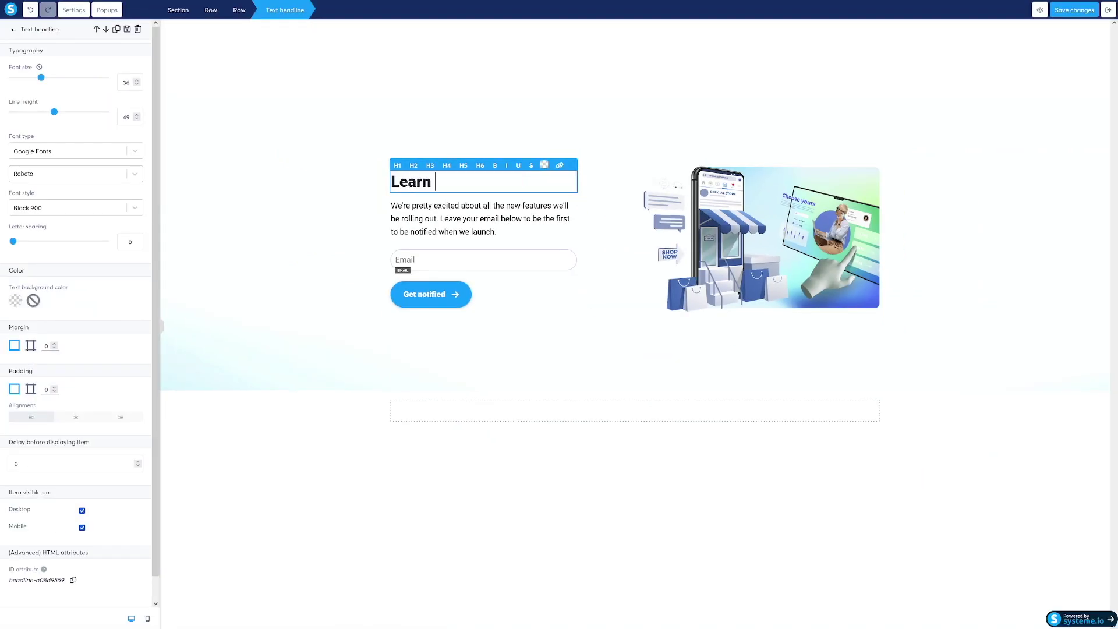
text( how to make mopne)
key(BackSpace)
key(BackSpace)
key(BackSpace)
text(ney)
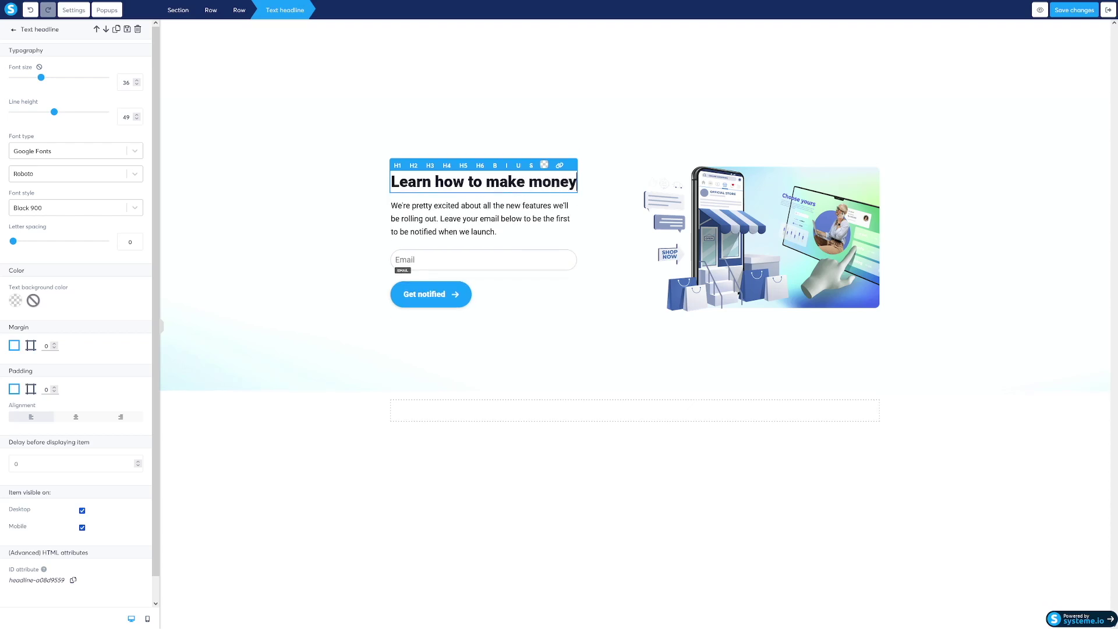
text( with Yo)
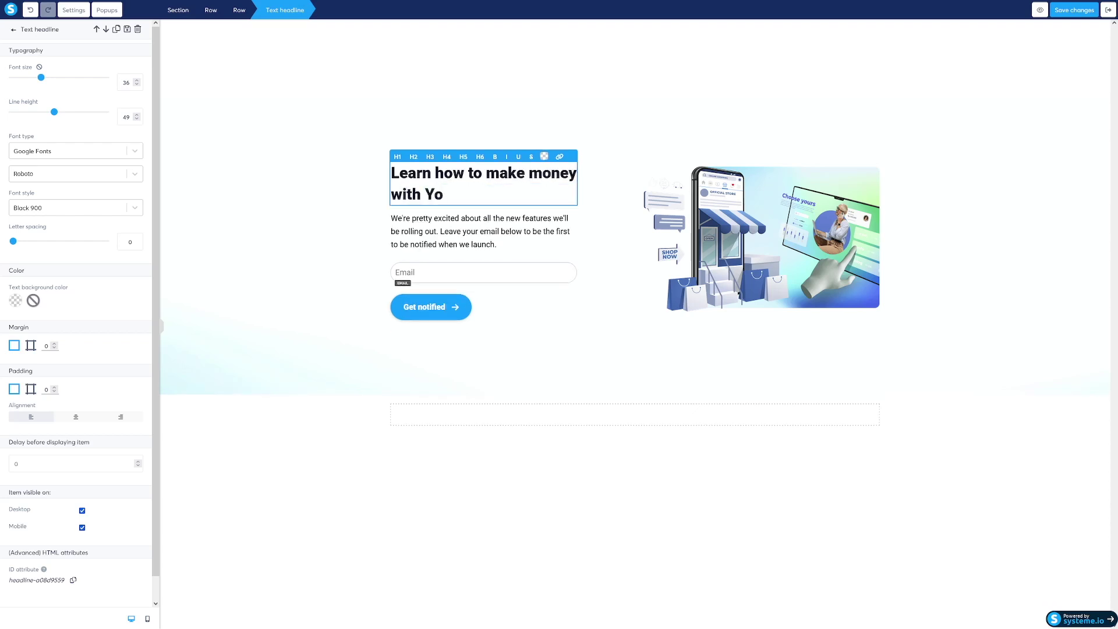
text(utube video)
key(BackSpace)
text(eo)
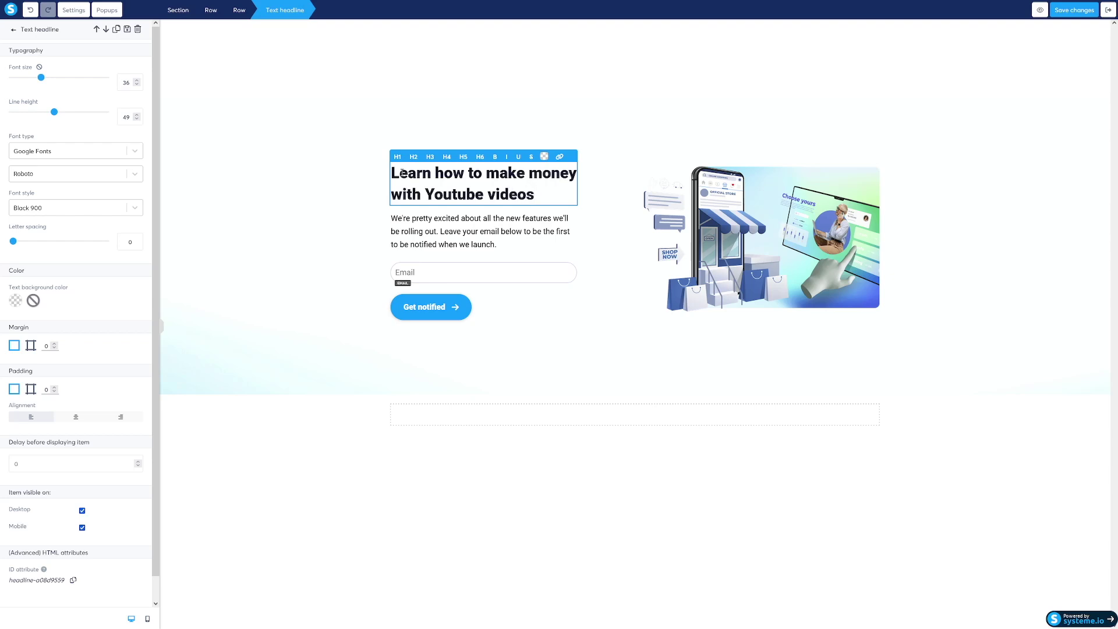
text(s)
Make the headline an H1 at font size 61 in the Web Safe font Arial
click(397, 156)
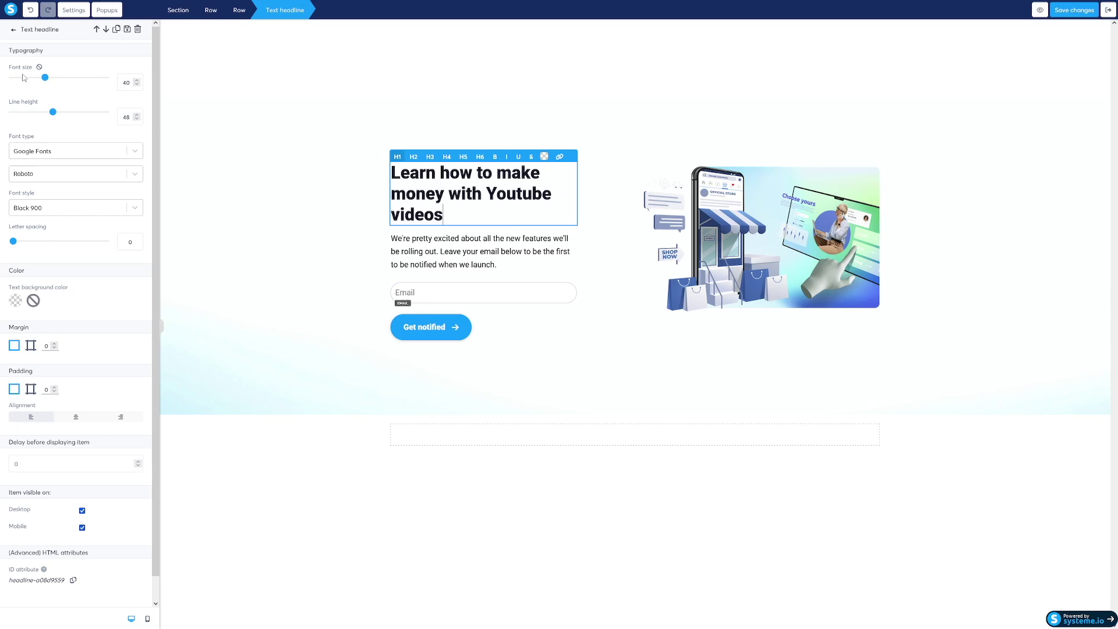
drag(45, 85, 69, 114)
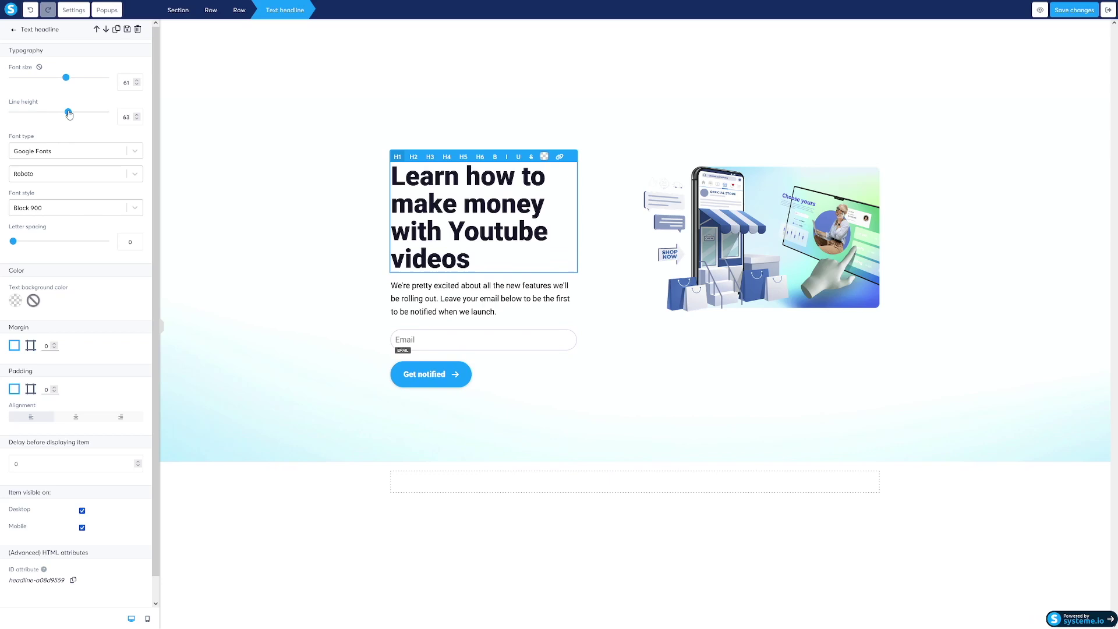
click(126, 154)
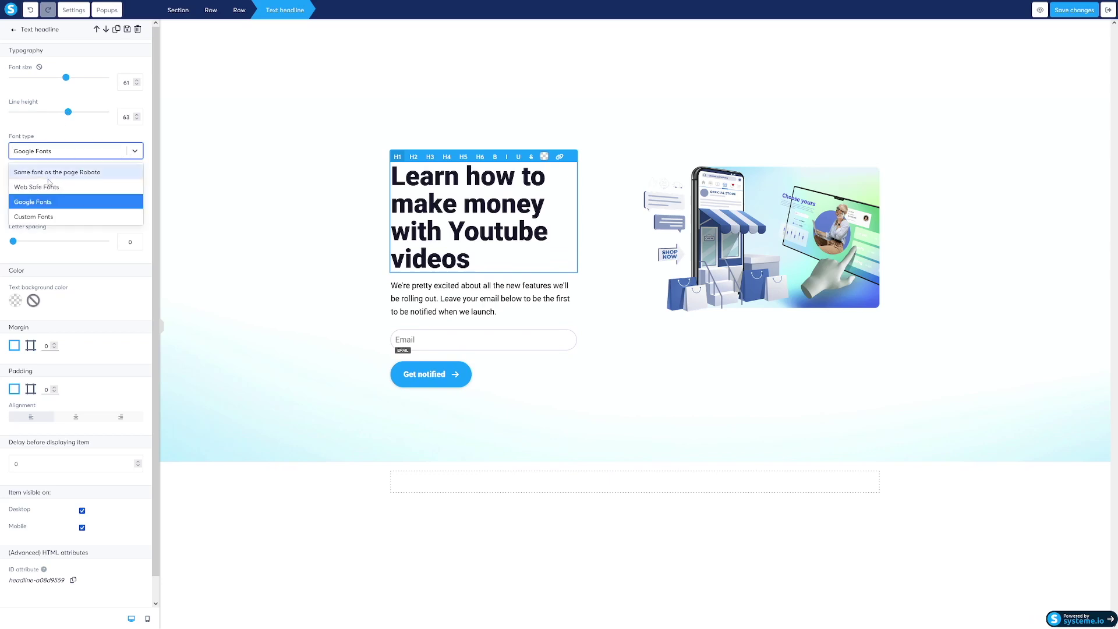
click(65, 191)
click(135, 175)
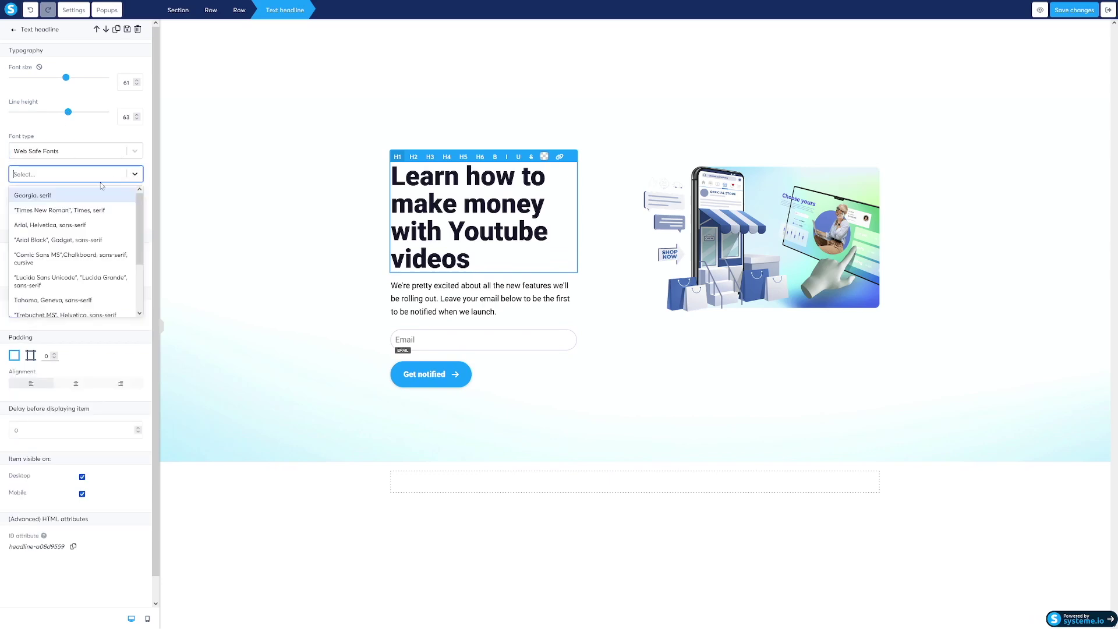
click(74, 227)
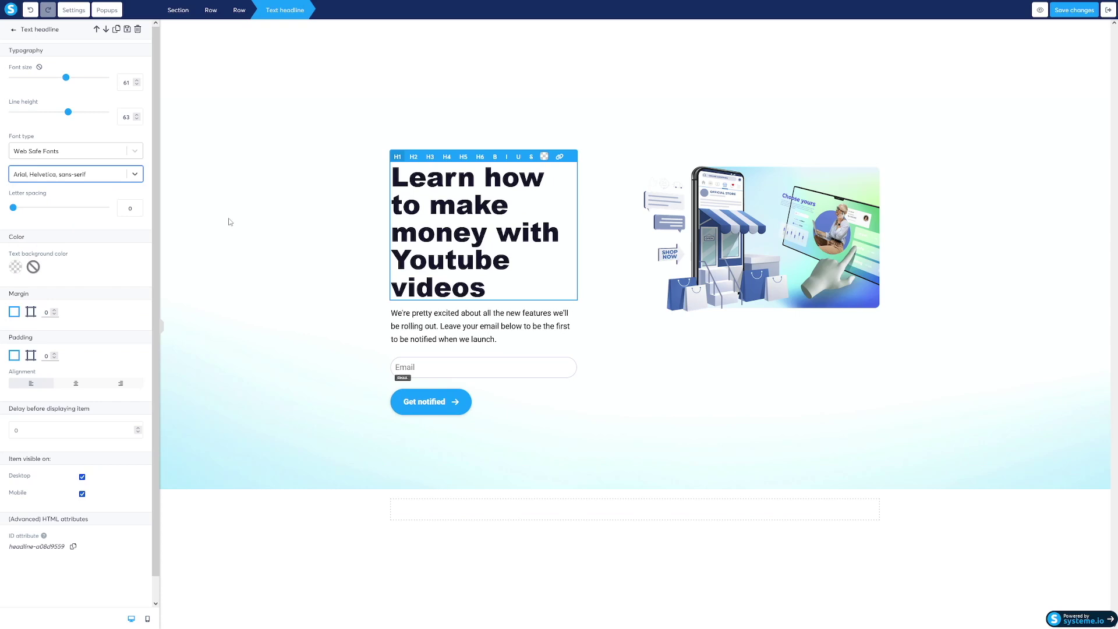
click(16, 211)
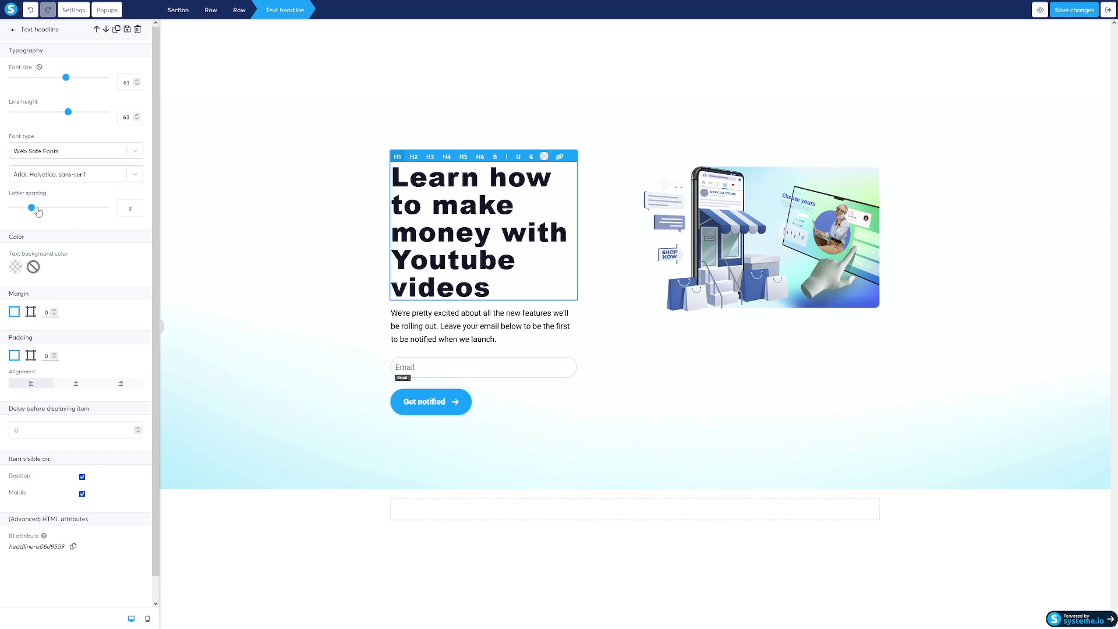
click(494, 332)
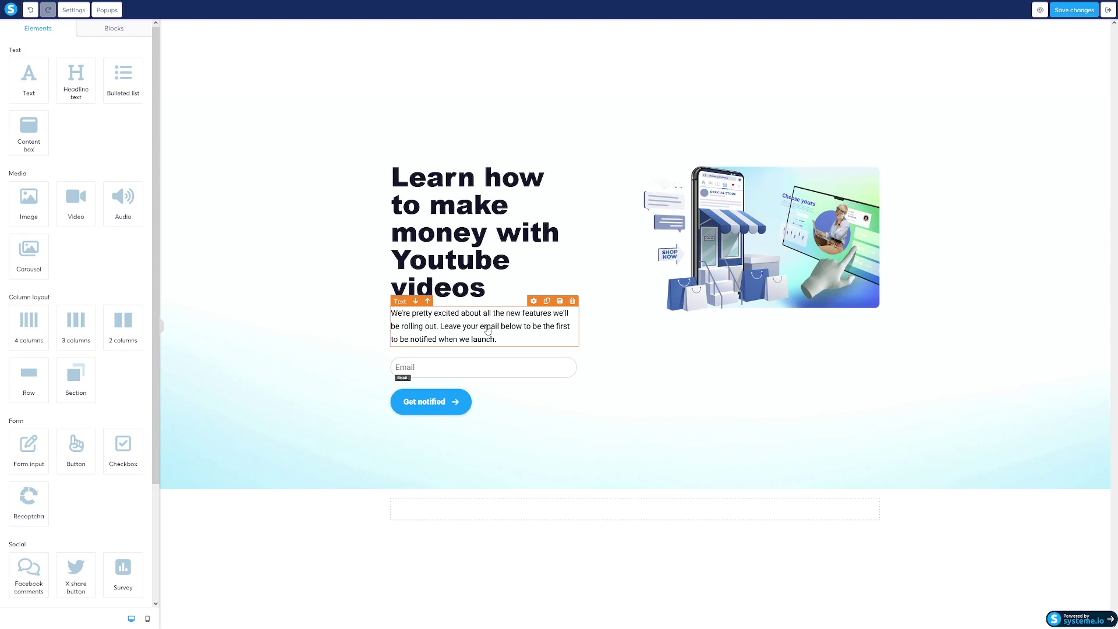
click(455, 373)
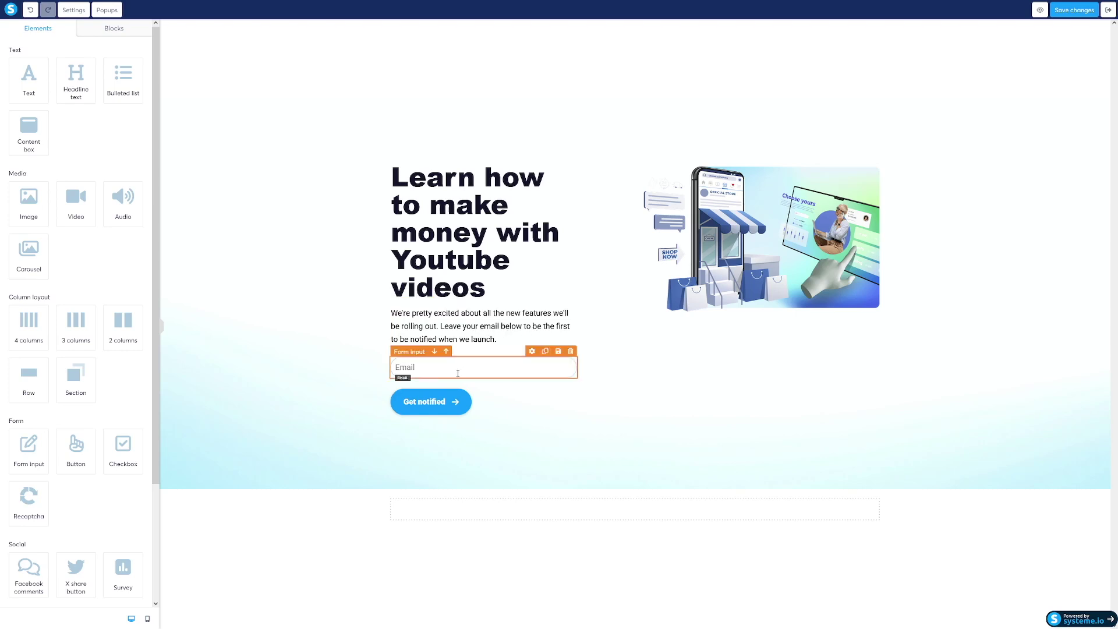
key(Escape)
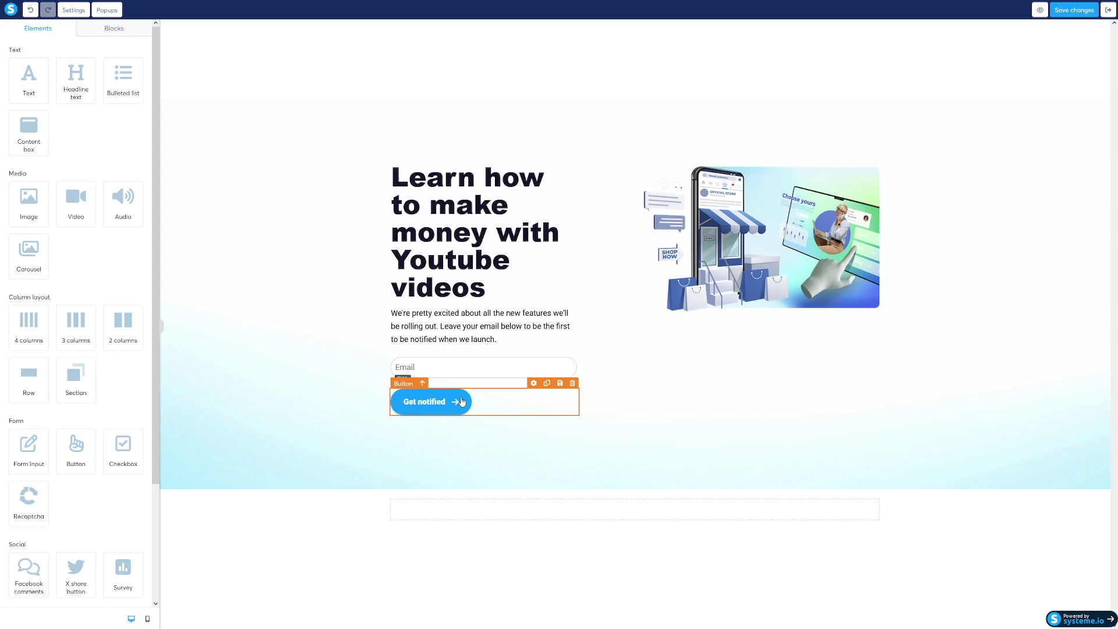
click(771, 257)
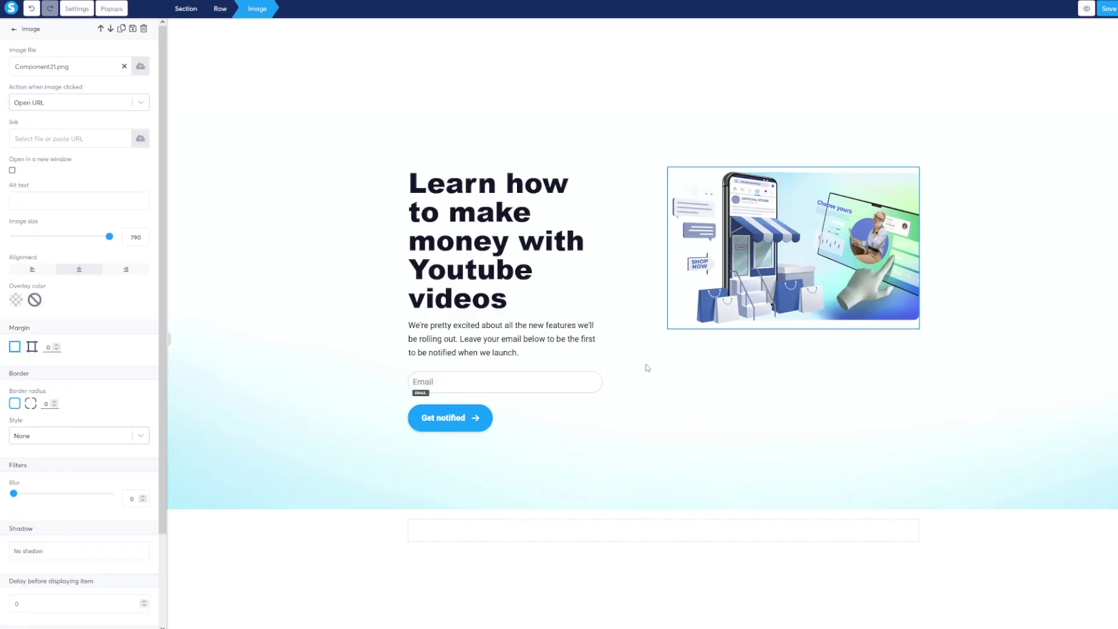
click(654, 387)
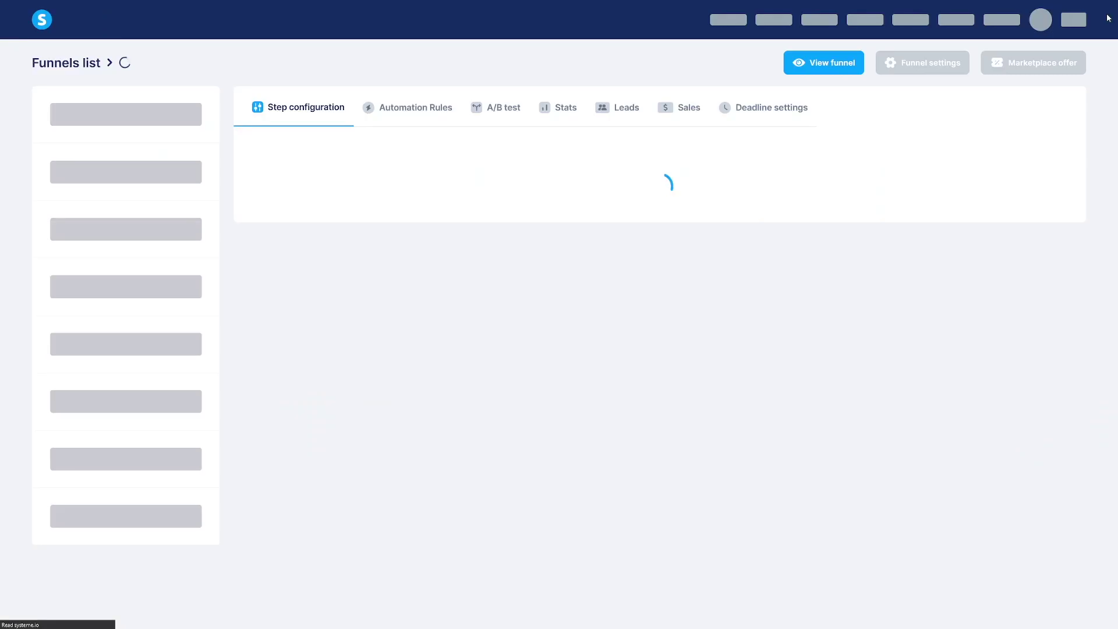
Leave the editor and apply the 'Thanks! You're Awsome!' template to the Thank You / Download Page step
click(1108, 10)
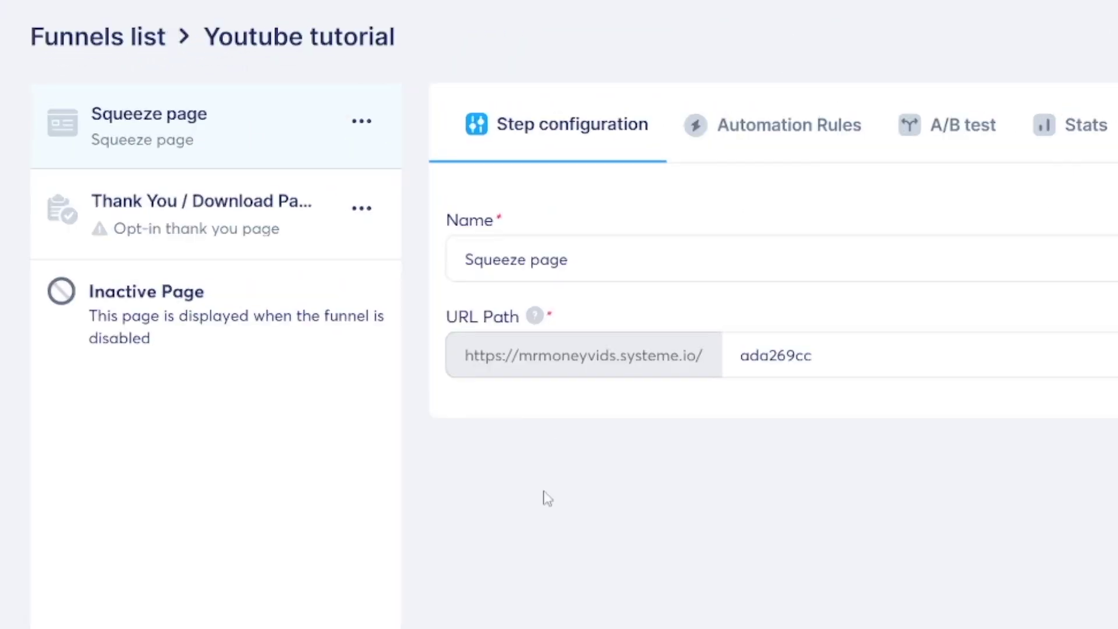
click(102, 153)
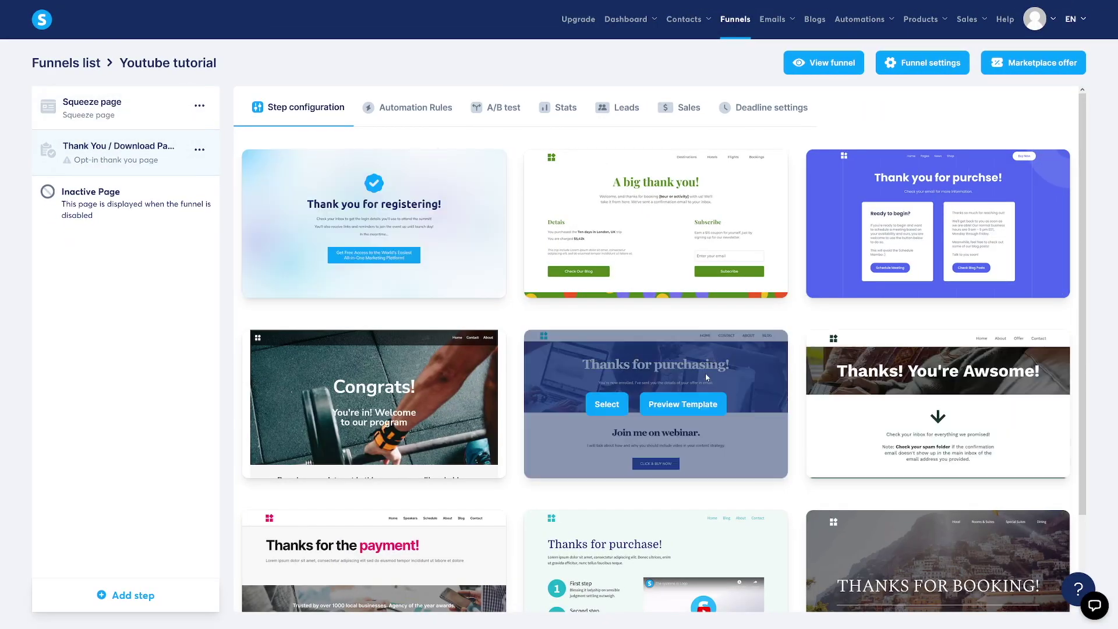
scroll(716, 379, down, 2)
scroll(727, 384, up, 2)
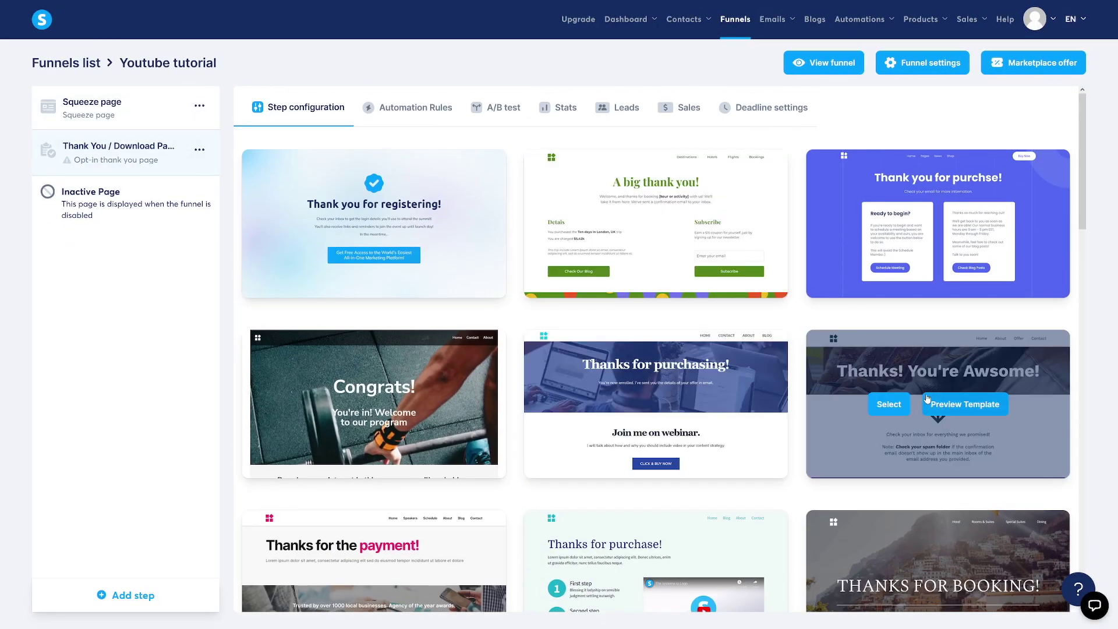
click(889, 404)
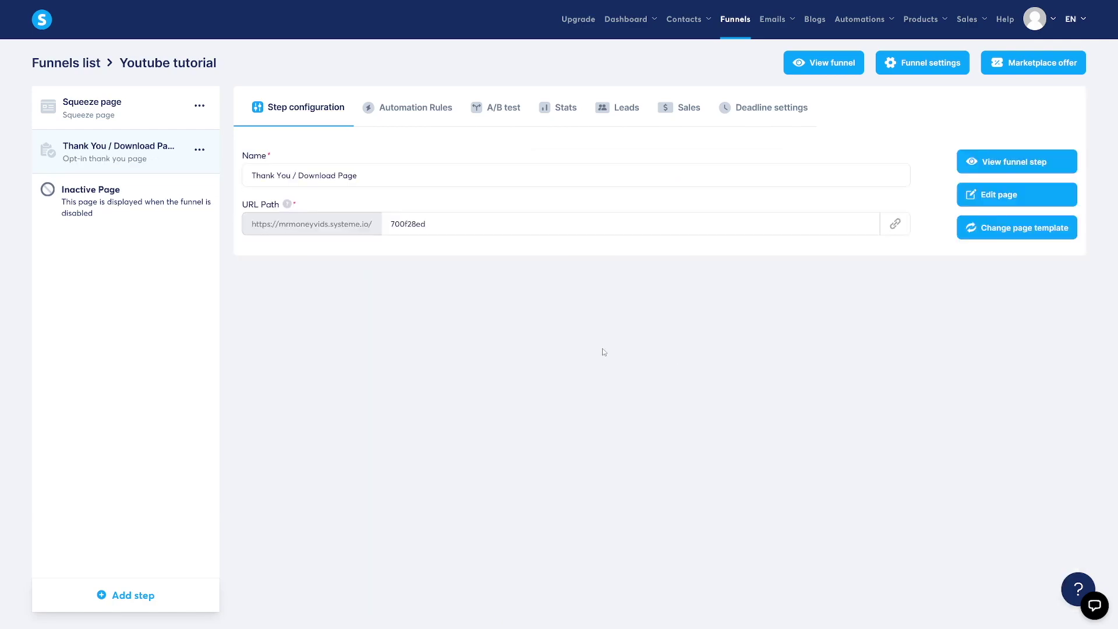
Delete the social-media and footer sections from the thank-you page
click(1031, 199)
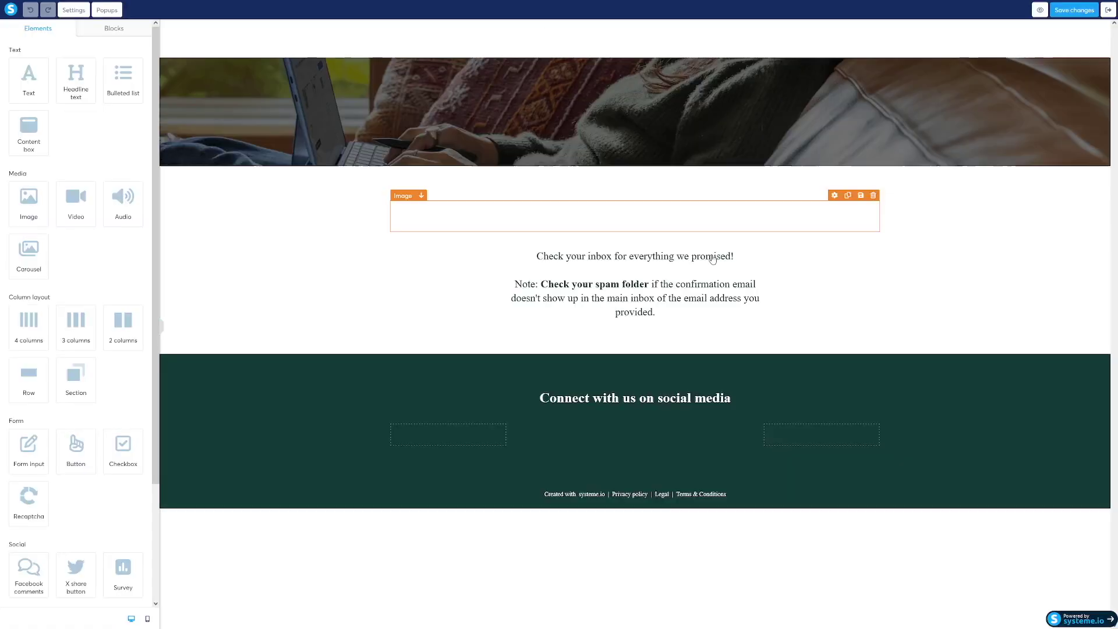
click(263, 377)
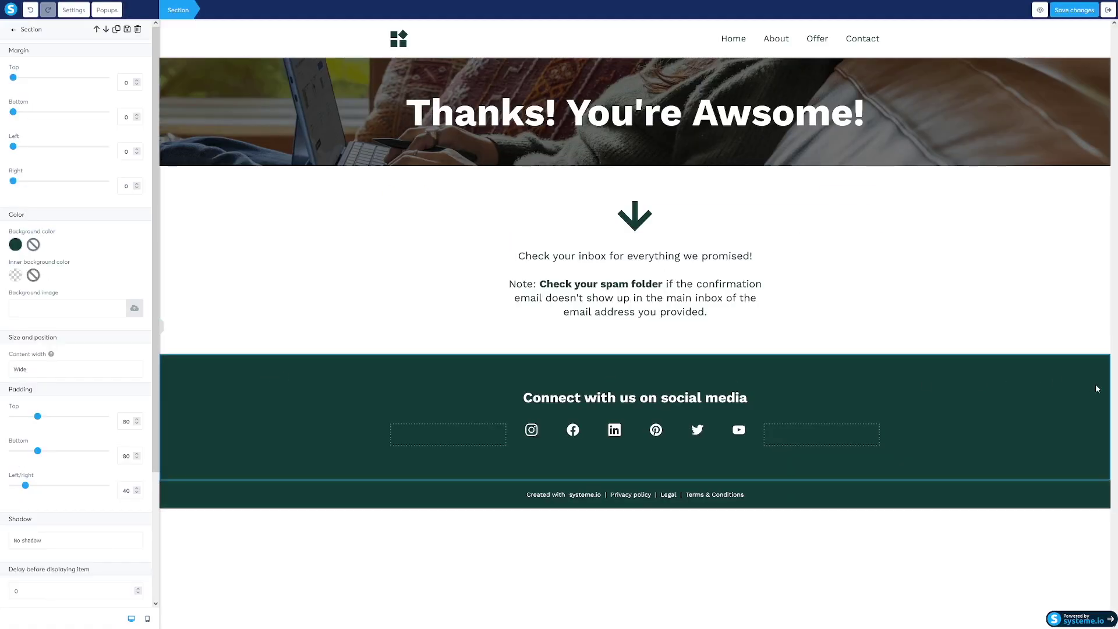
click(1105, 349)
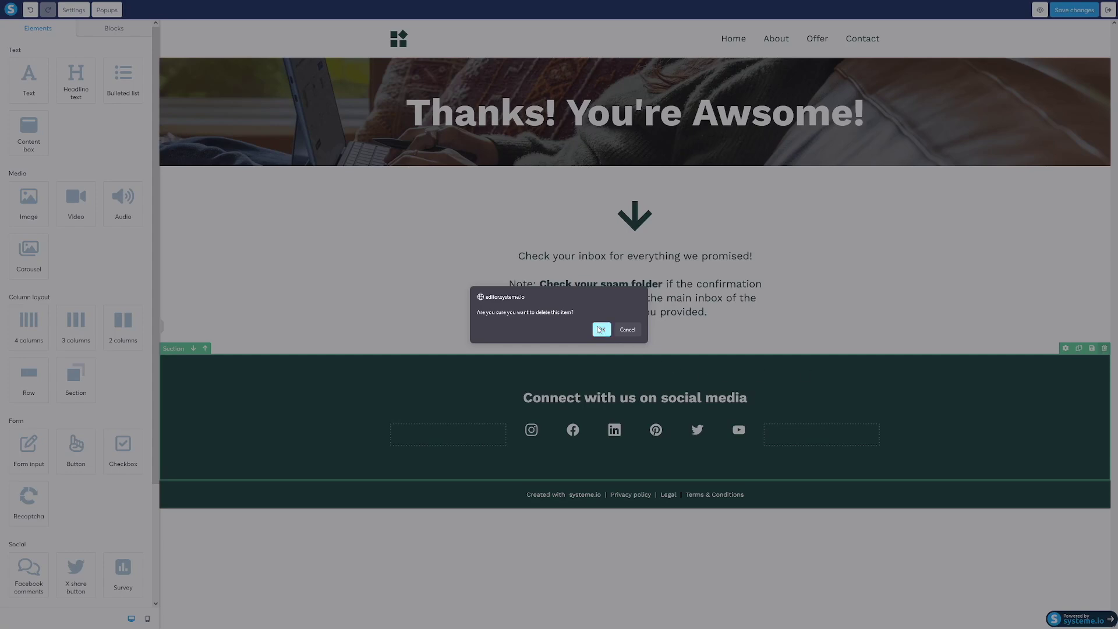
key(Return)
click(1105, 348)
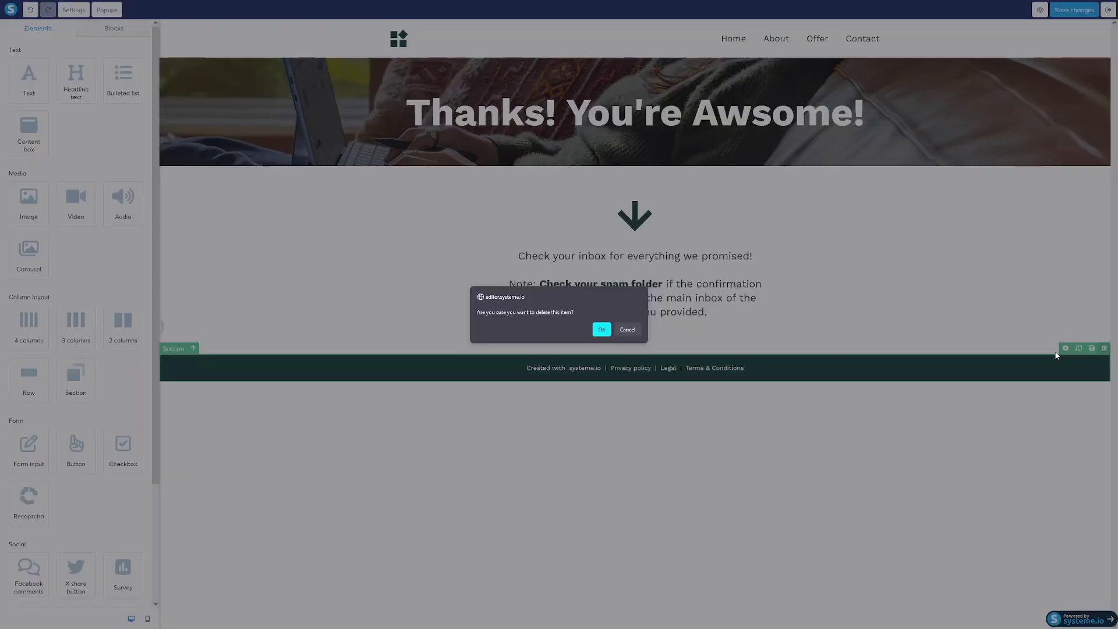
click(603, 332)
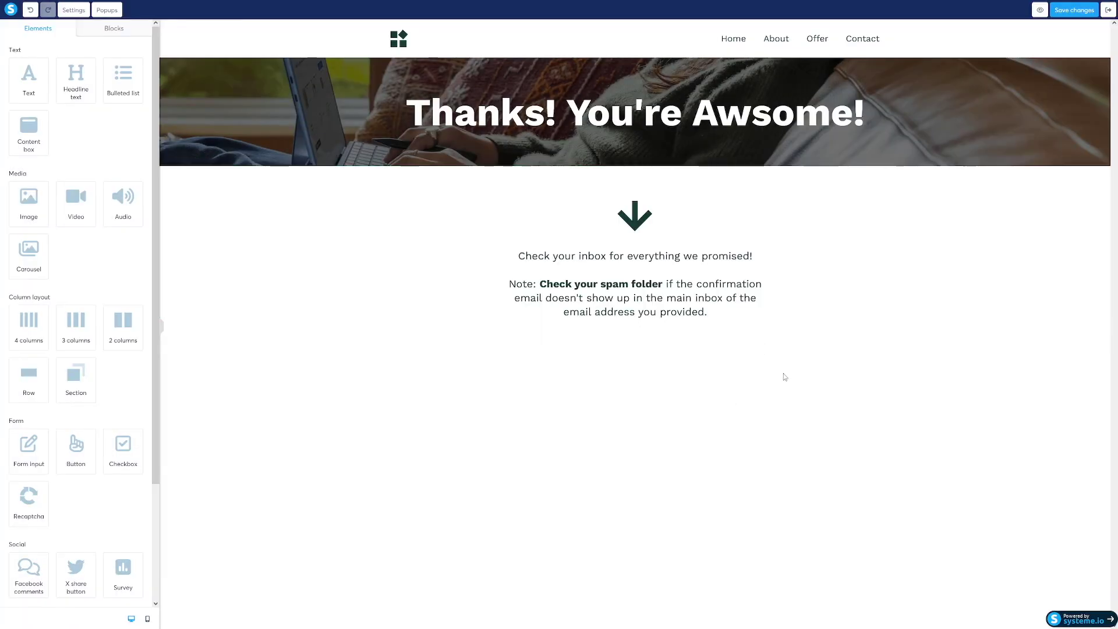
Preview the page, then correct the headline to 'Thanks! You're Awesome!'
click(1040, 10)
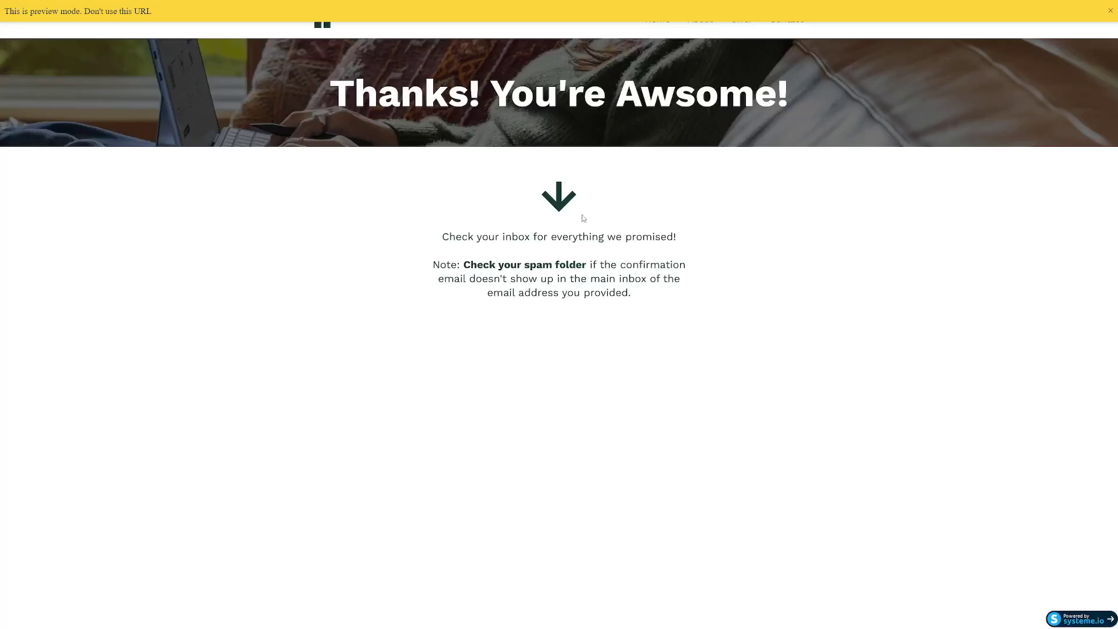
key(ctrl+w)
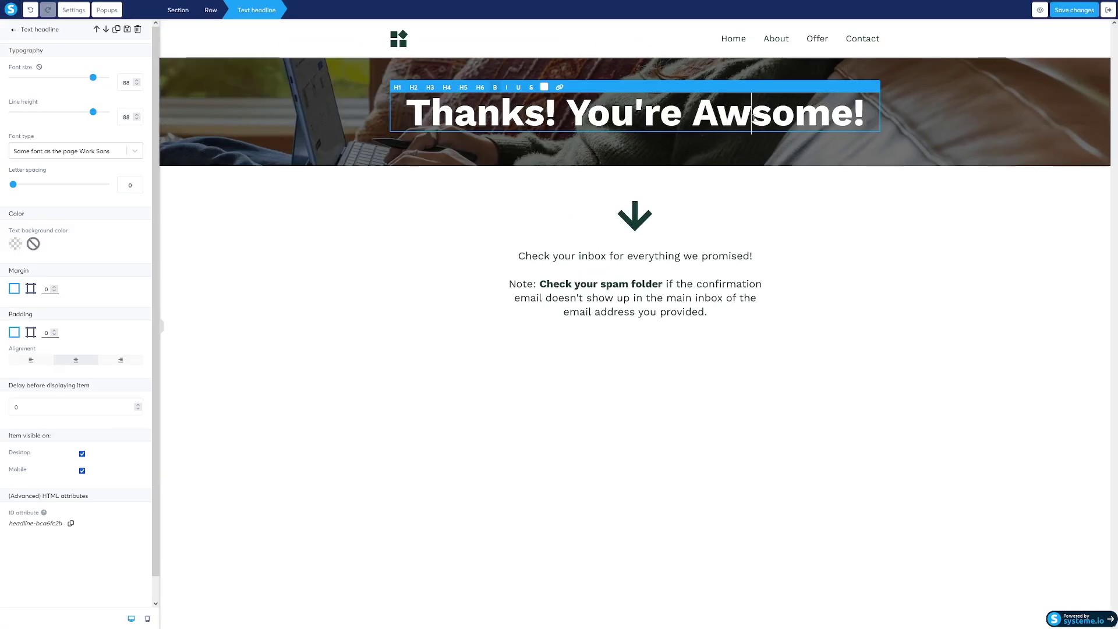
text(e)
click(807, 200)
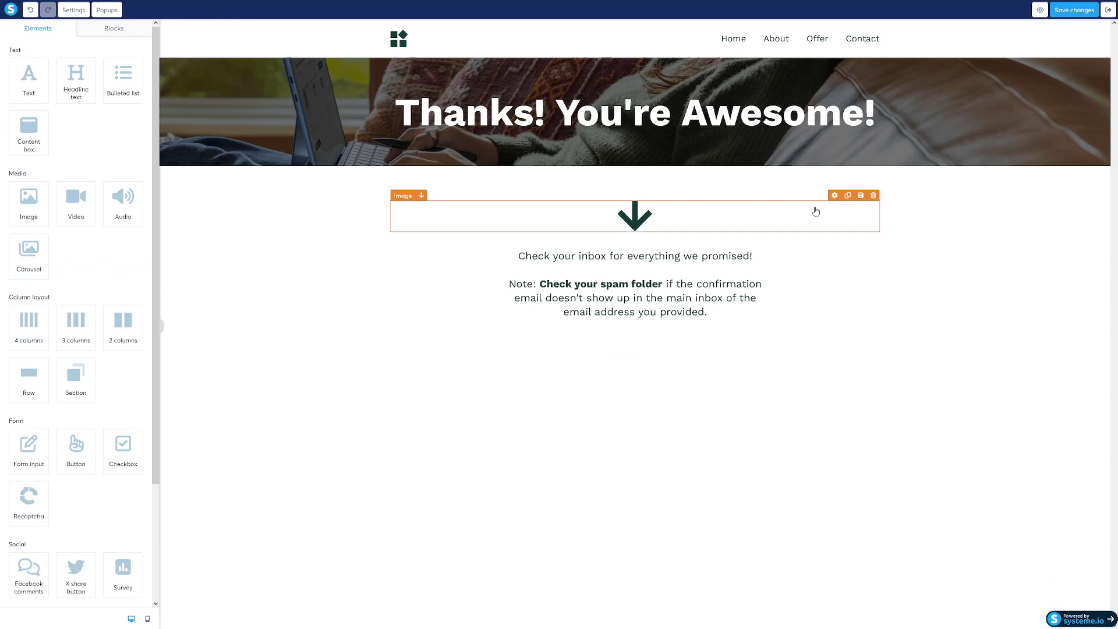
Increase the hero section's top margin, save the page, and exit to the funnel step
click(322, 95)
drag(13, 77, 72, 79)
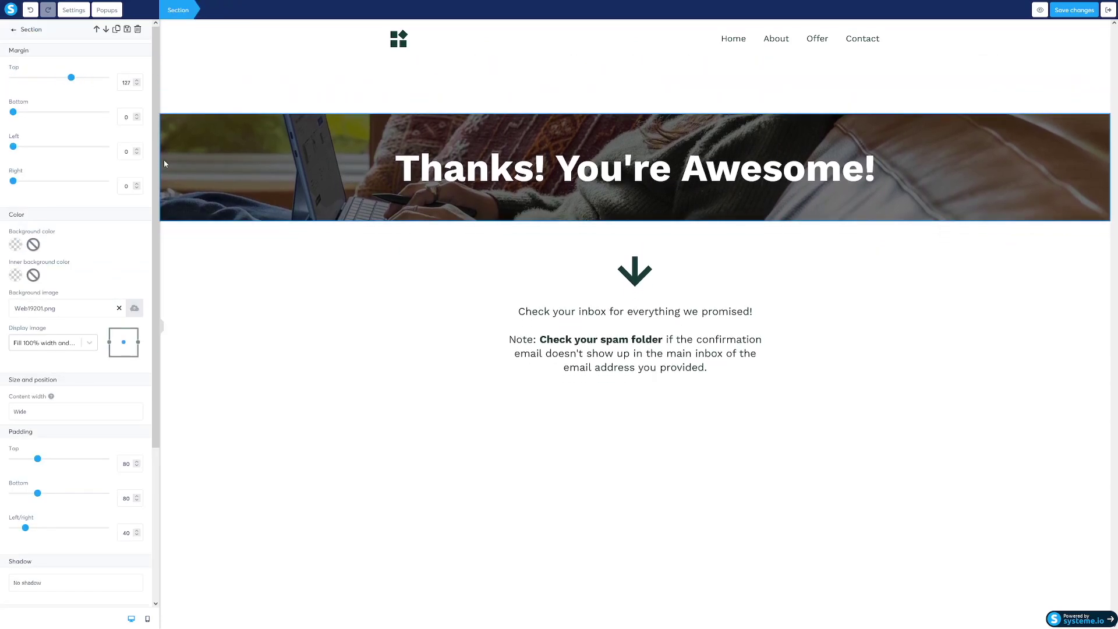
click(493, 439)
click(1075, 11)
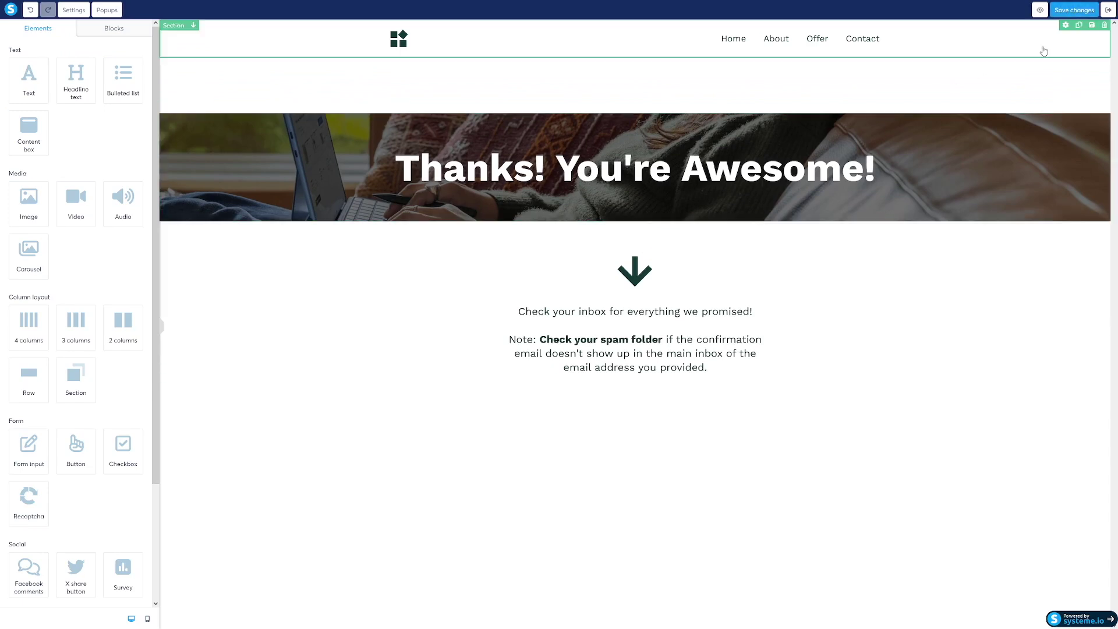
click(1108, 10)
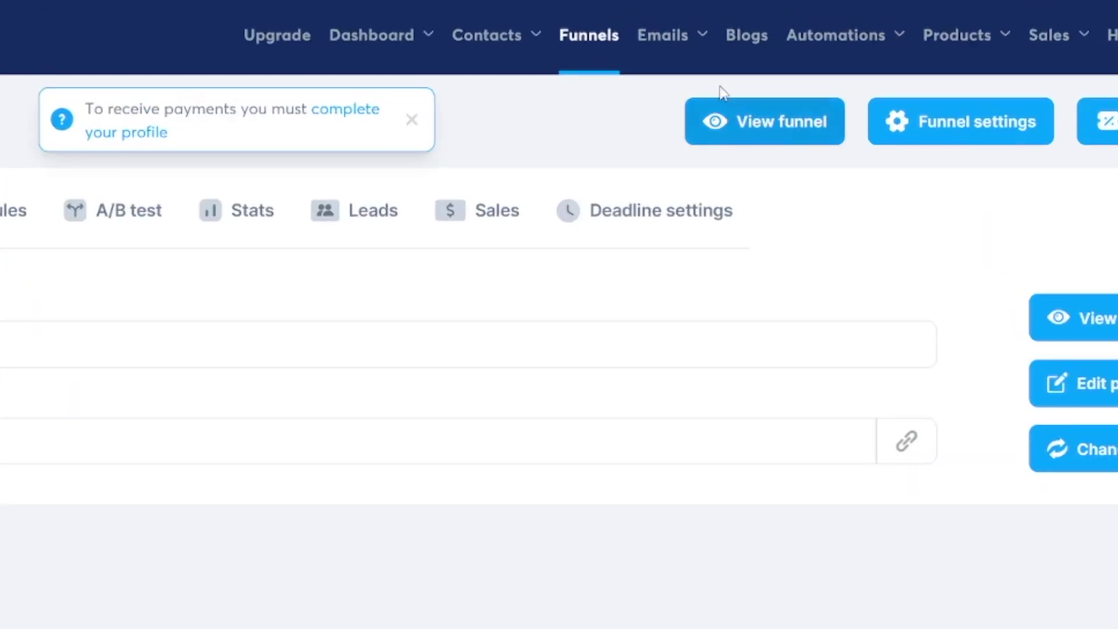
Delete the existing Intermittent Fasting email campaign and dismiss the notices
mouse_move(790, 25)
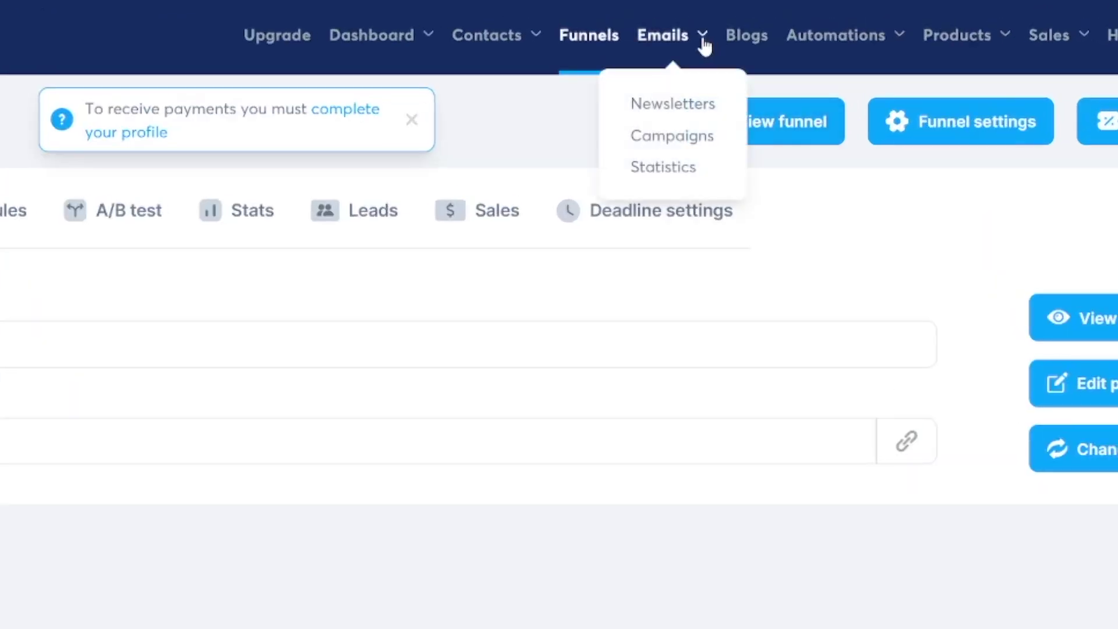
click(668, 141)
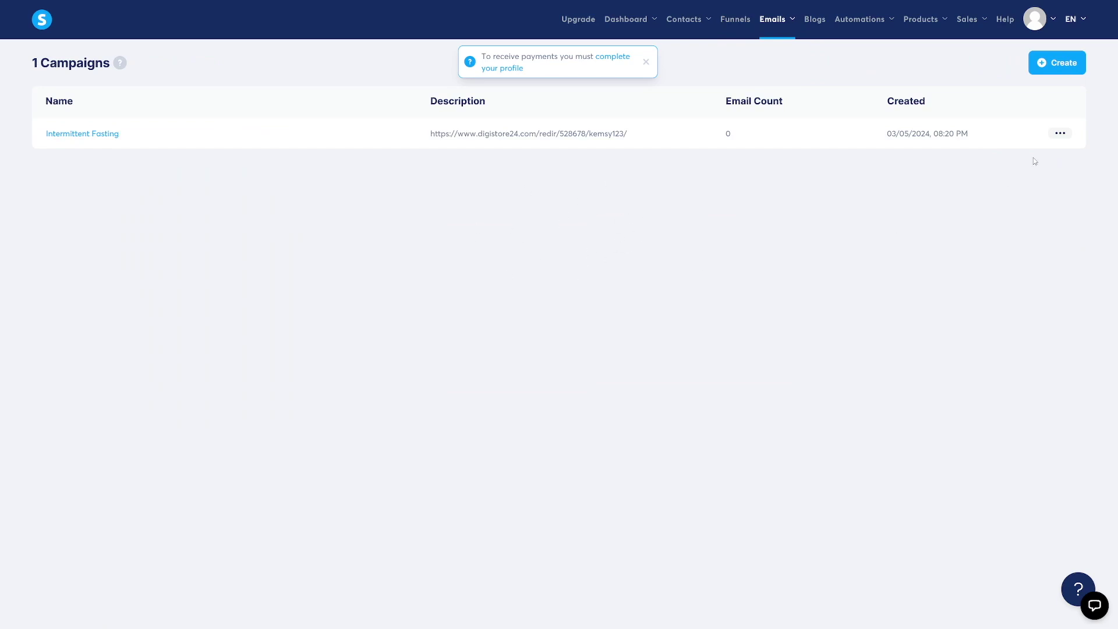
click(1060, 133)
click(1022, 201)
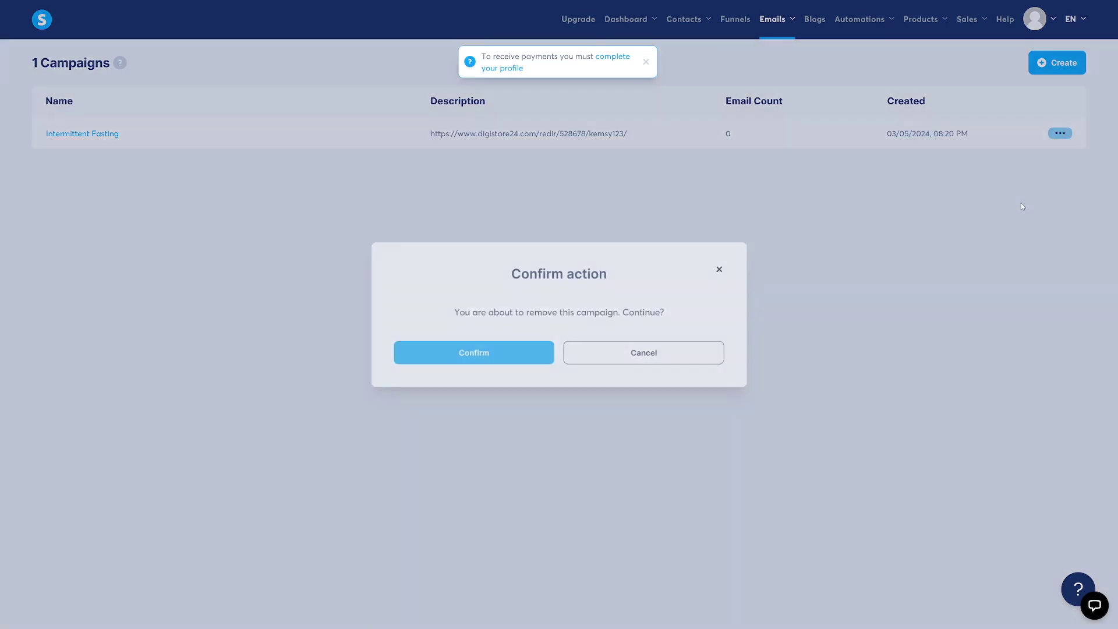
click(550, 353)
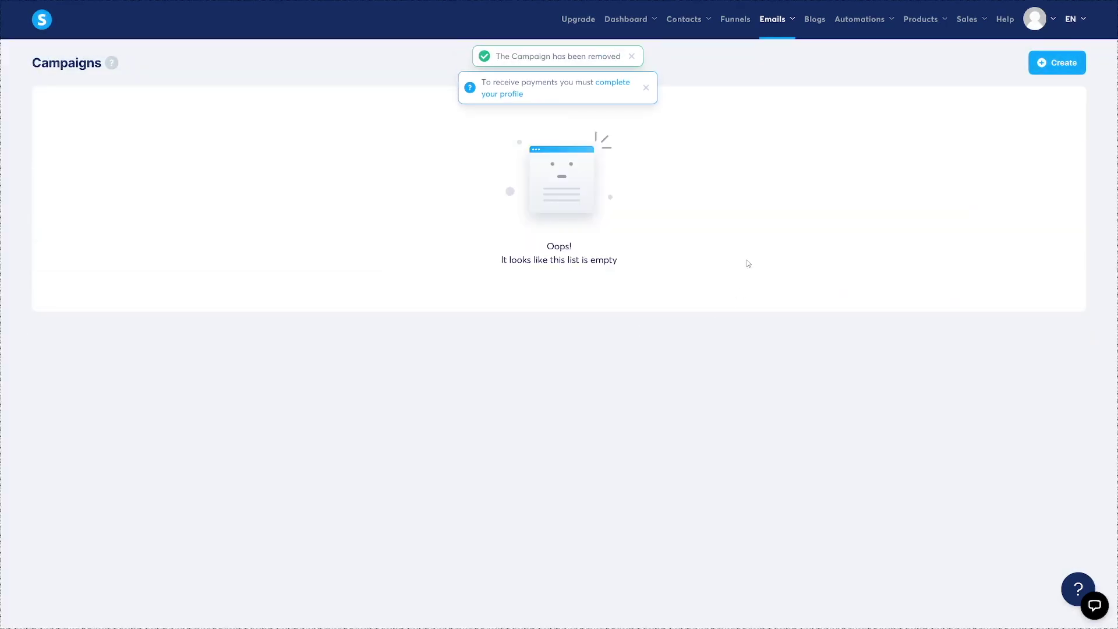
click(645, 88)
click(632, 56)
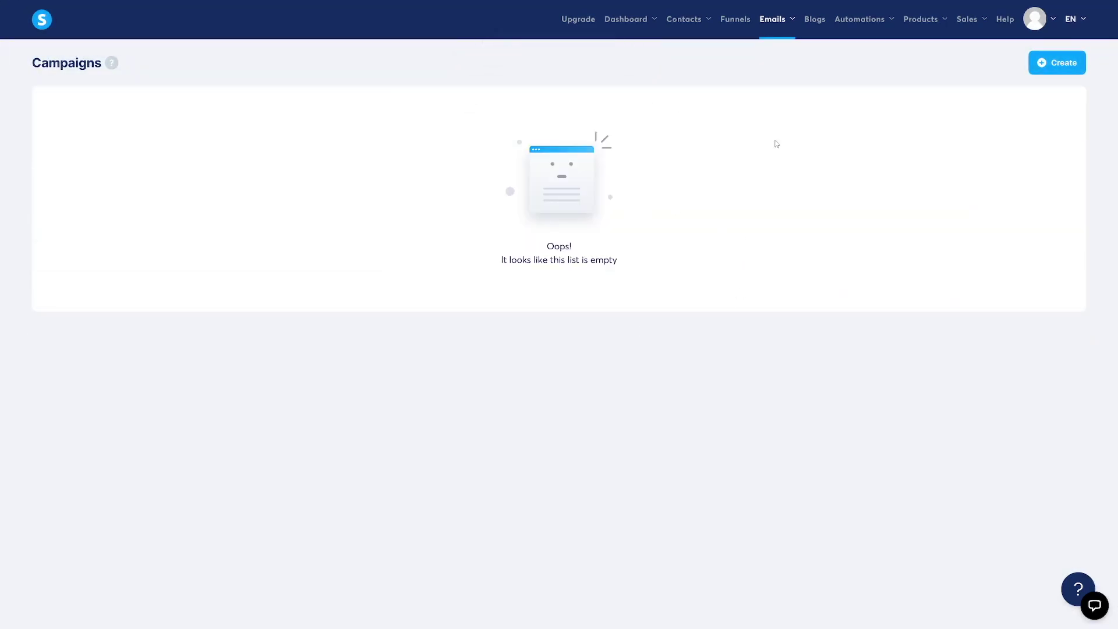
Create a campaign named 'Youtube tutorial' with description 'Email' and open it
click(1054, 67)
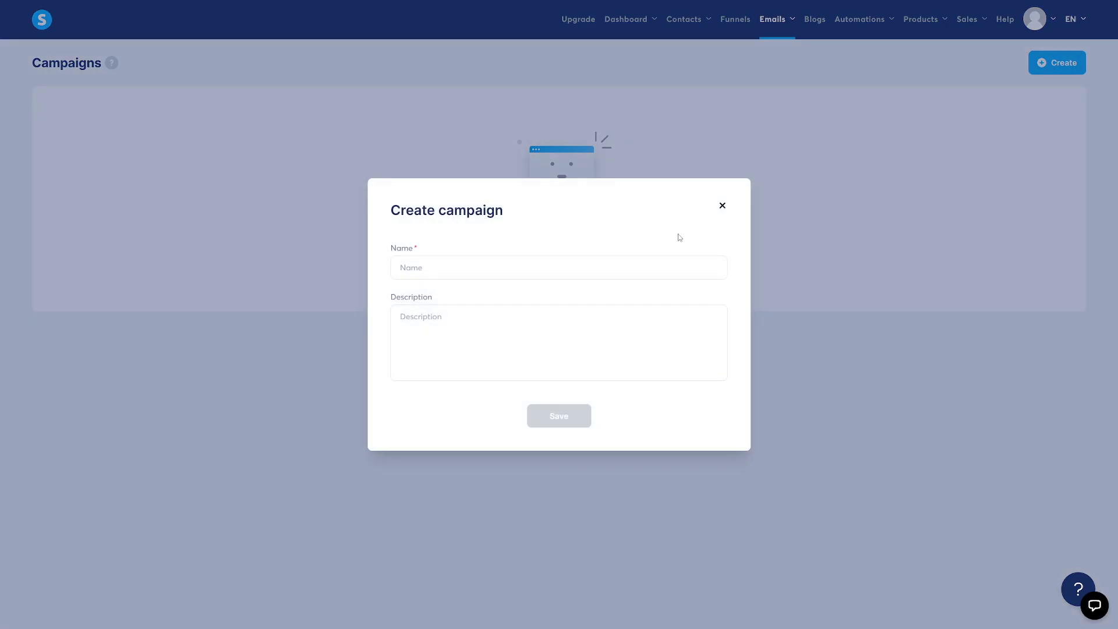
click(433, 268)
text(You)
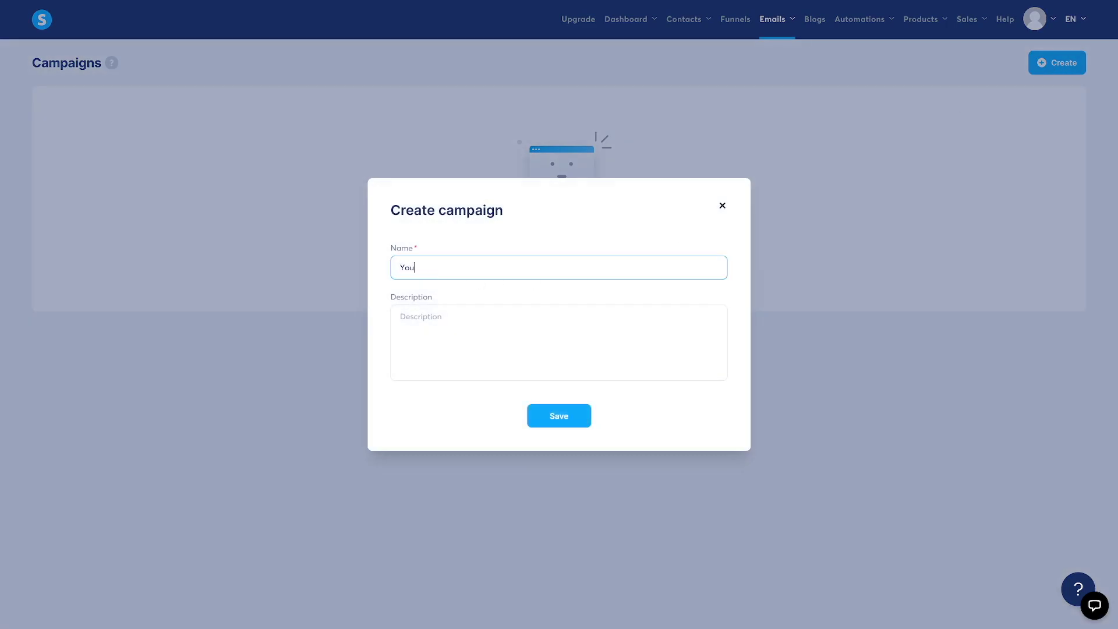
text(tube tutorial)
click(541, 335)
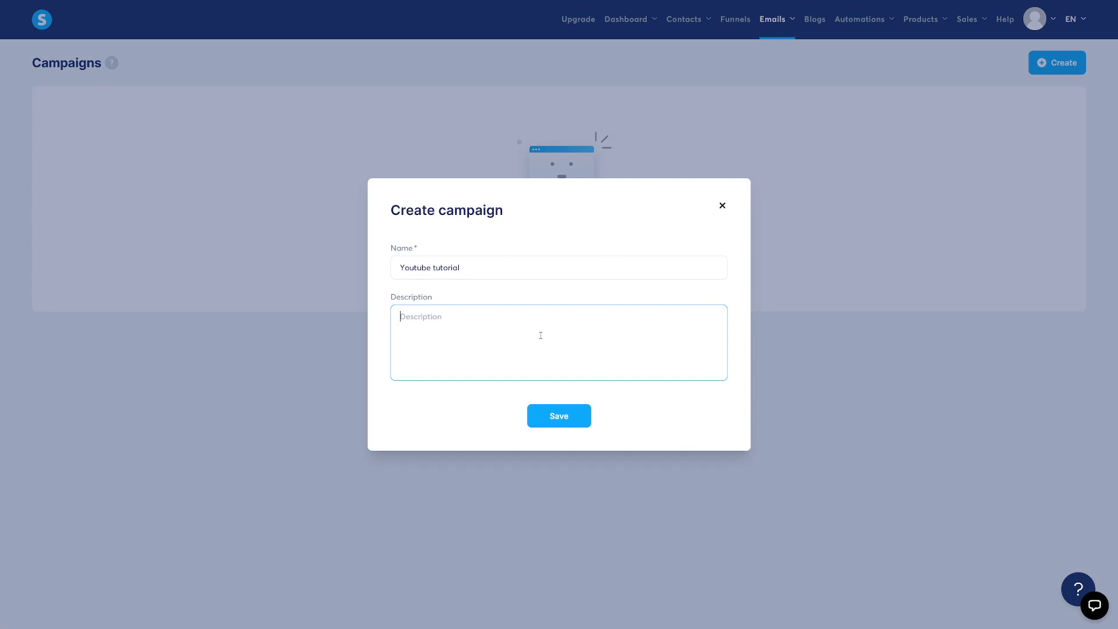
text(Email)
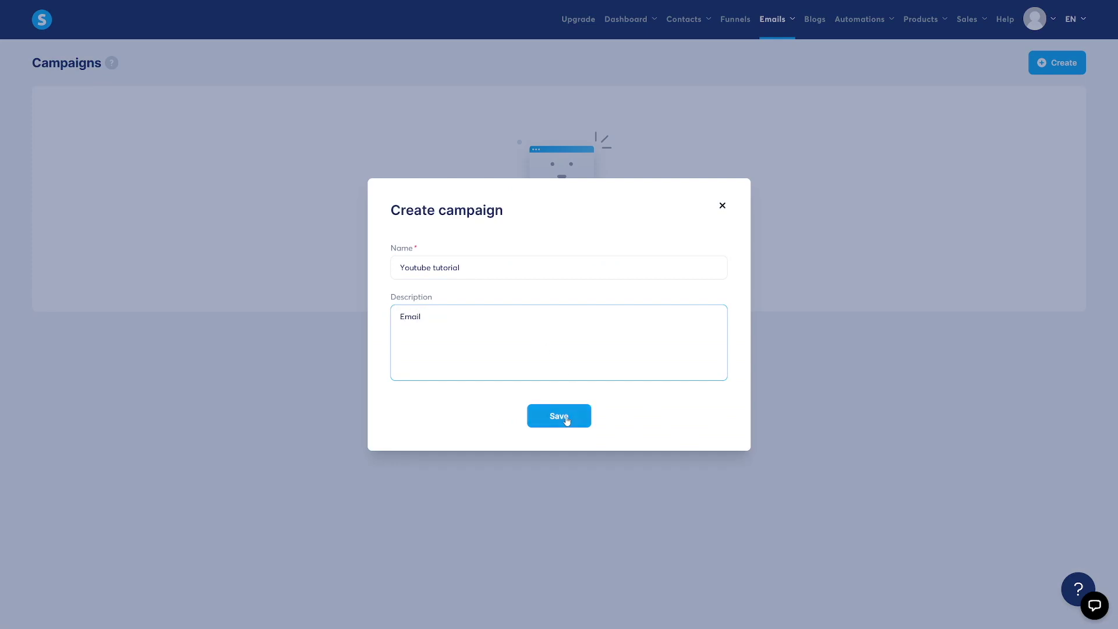
click(565, 418)
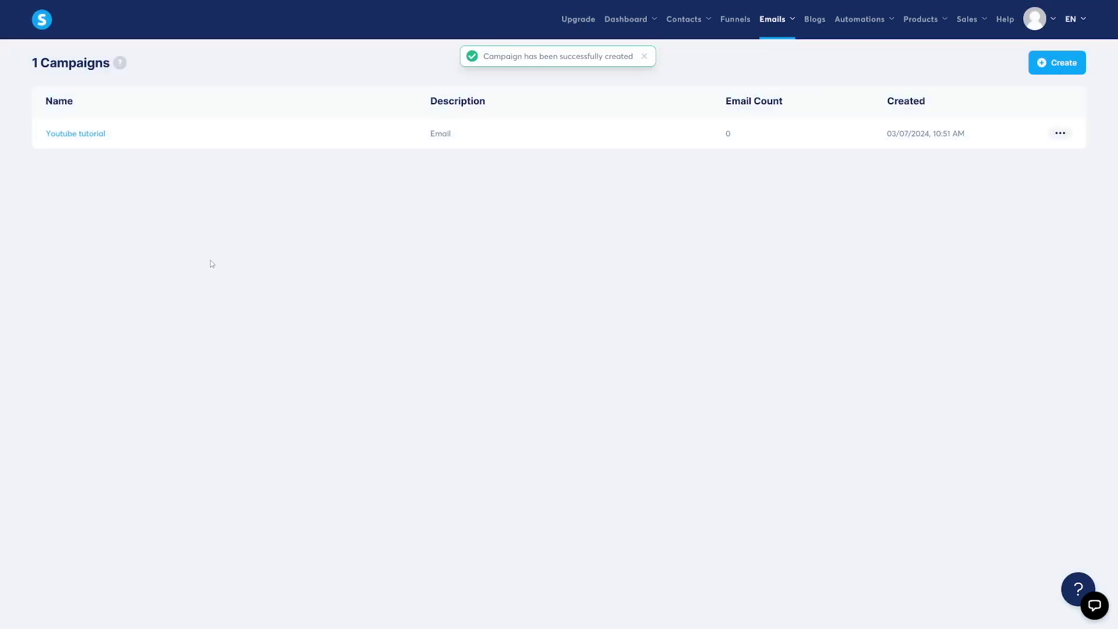
click(75, 134)
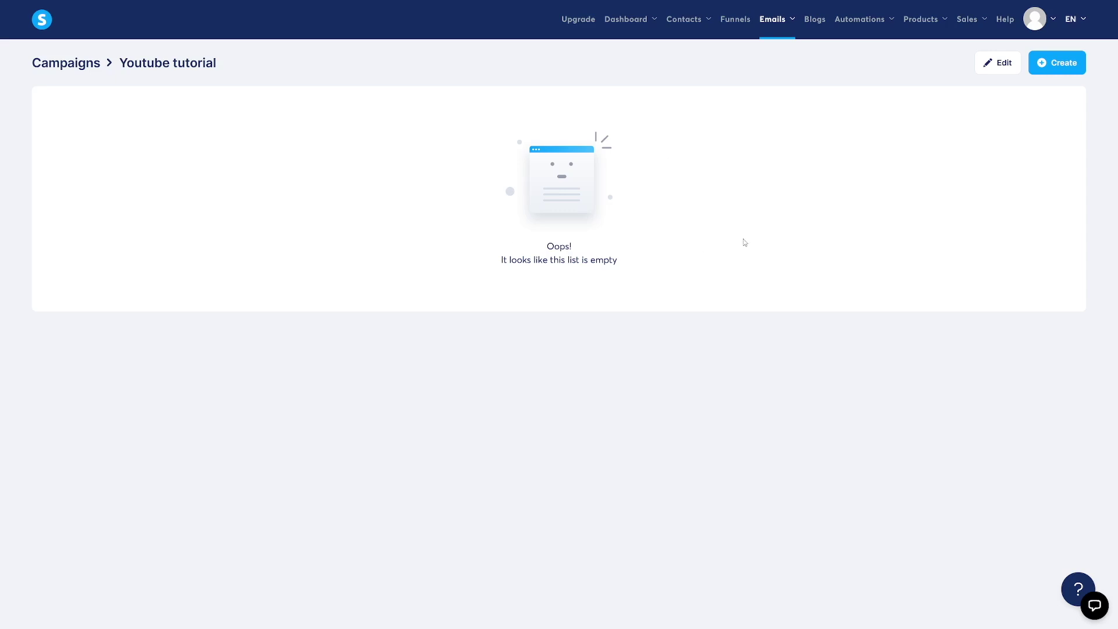
Add a campaign email with subject 'Your free Ebook !' and fill in the sender's name
click(1057, 64)
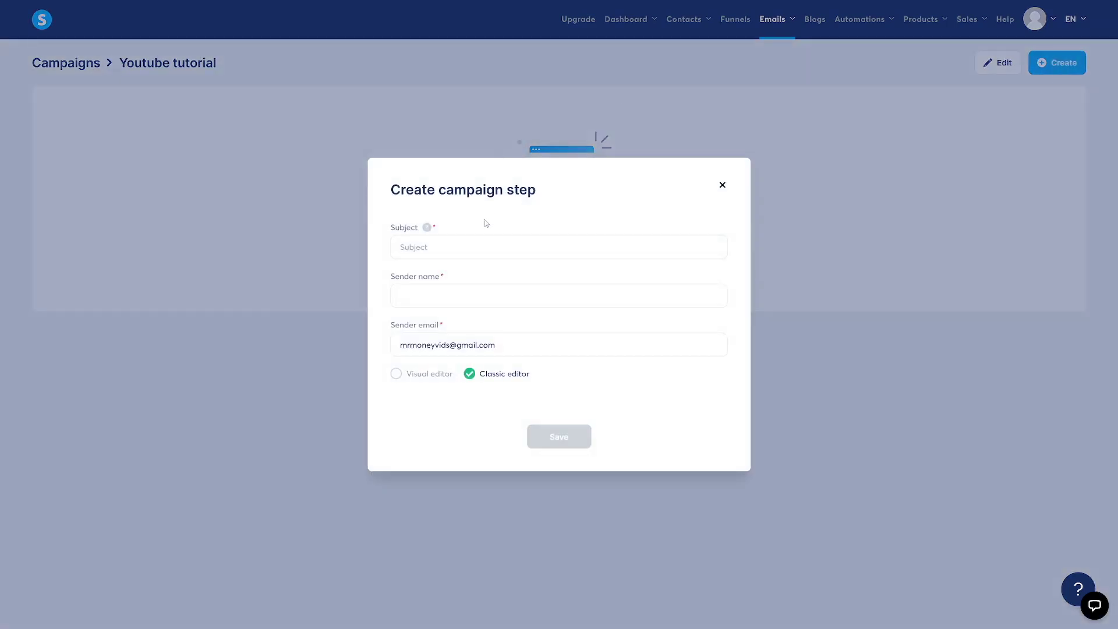
click(444, 248)
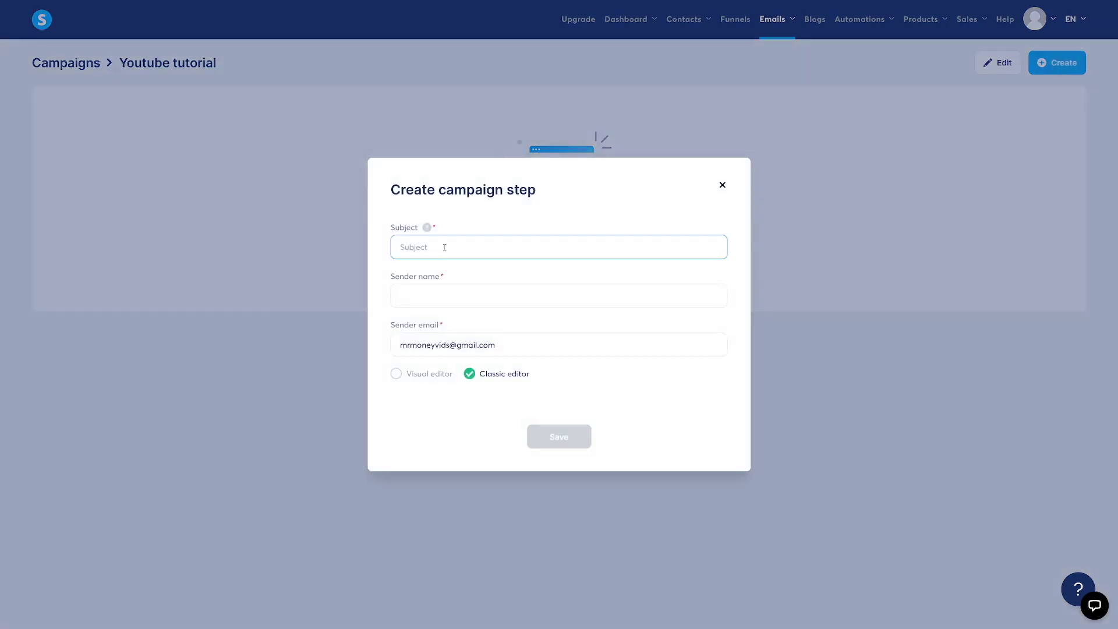
text(Your free Ebook !)
click(470, 296)
text(Trevor)
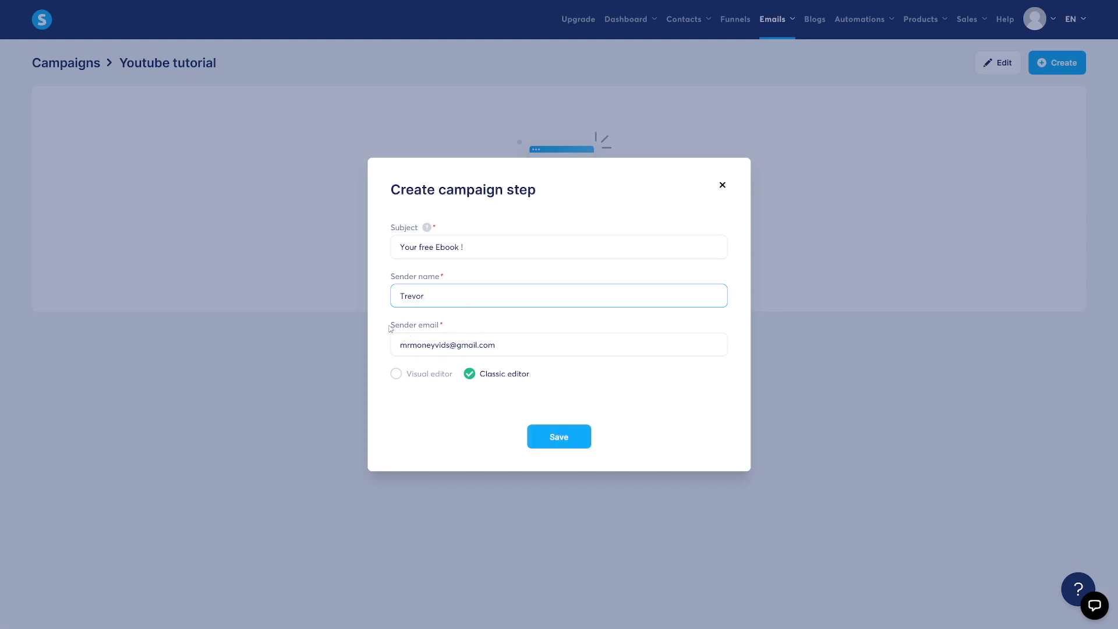
drag(390, 328, 483, 327)
click(460, 401)
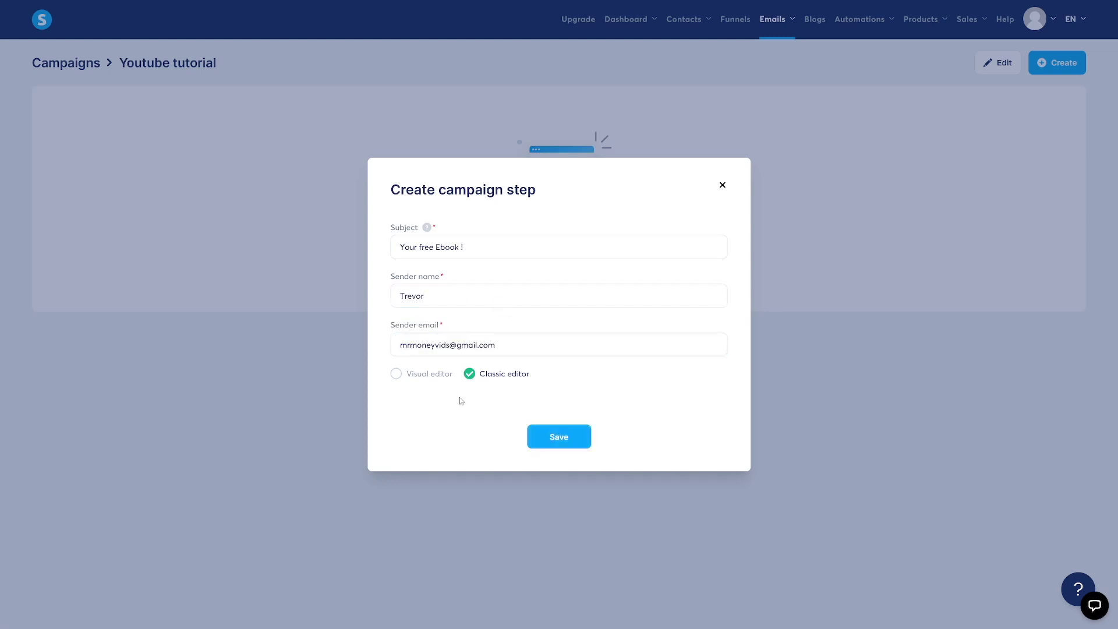
Compare the visual editor templates, then keep the classic editor and save the email
click(421, 377)
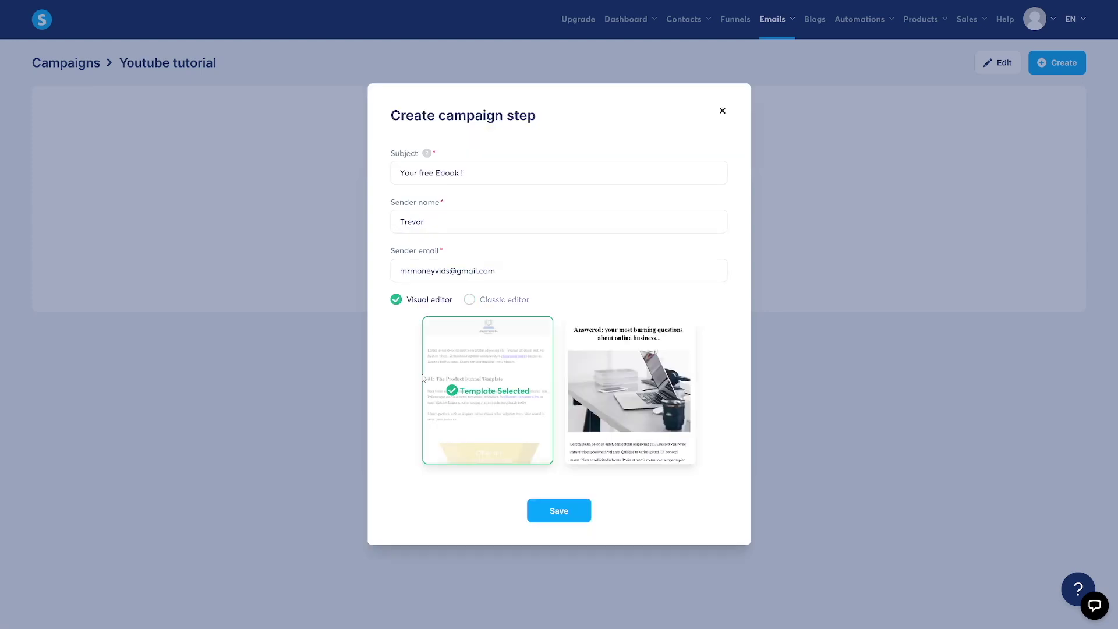
click(493, 300)
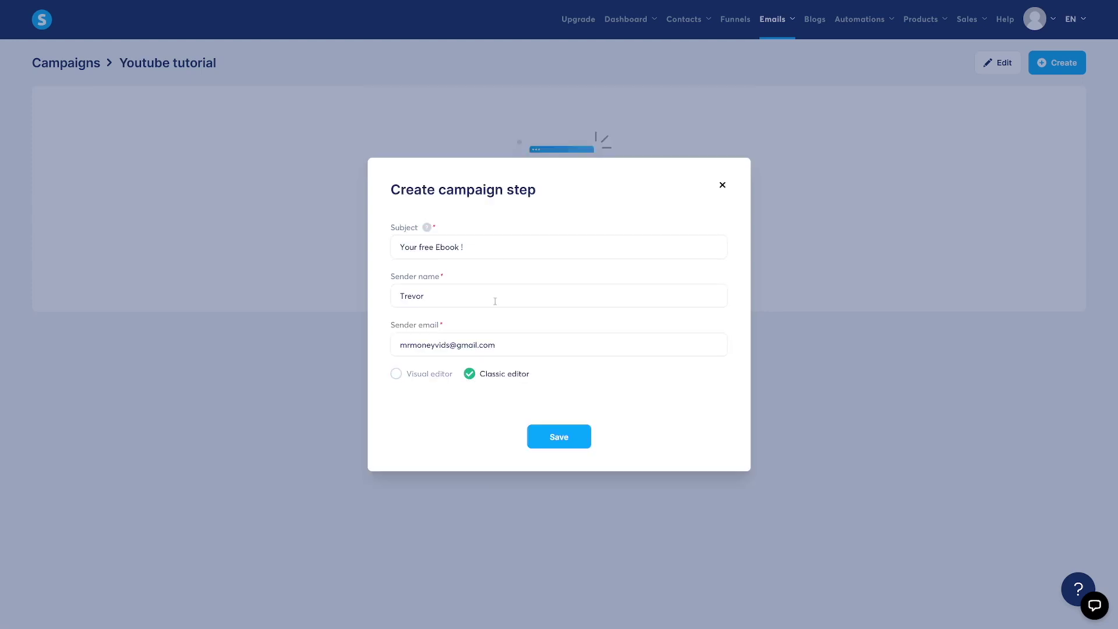
click(418, 372)
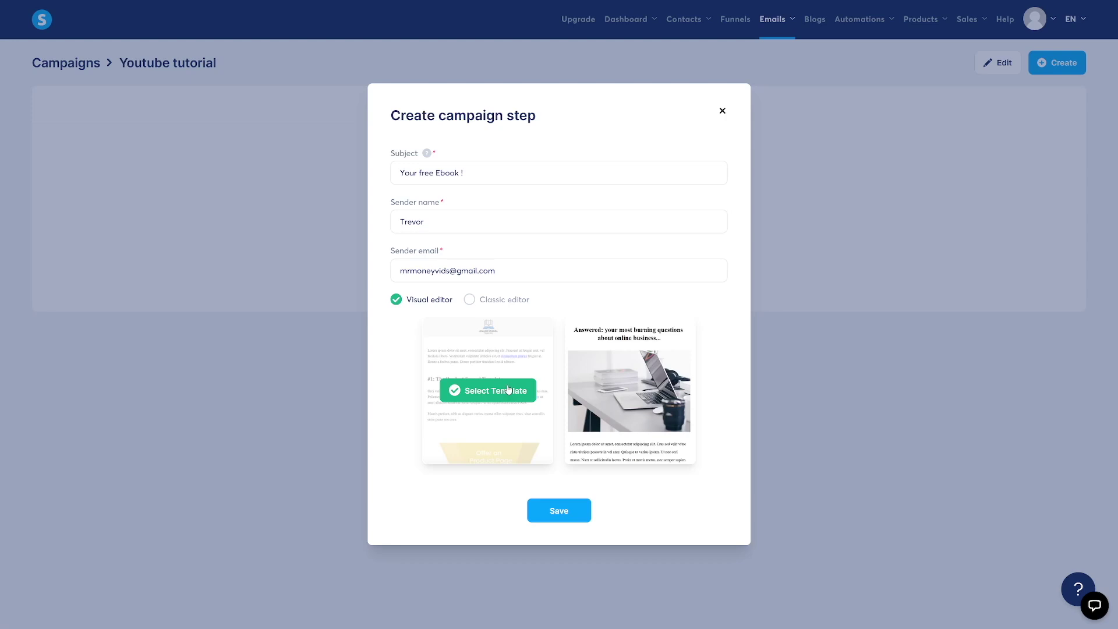
click(495, 299)
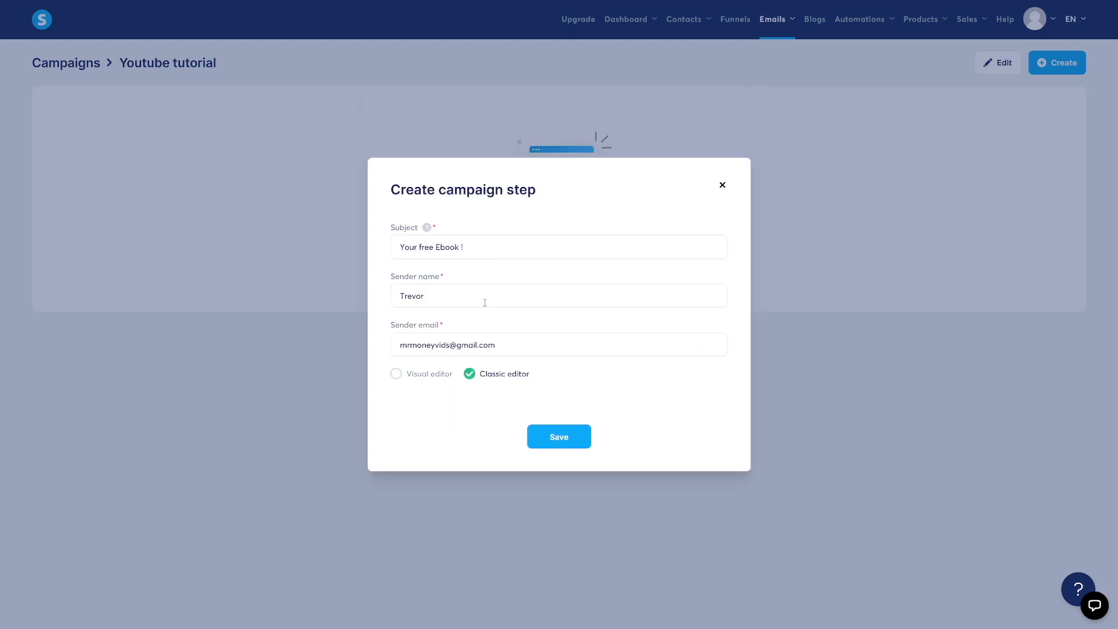
click(561, 432)
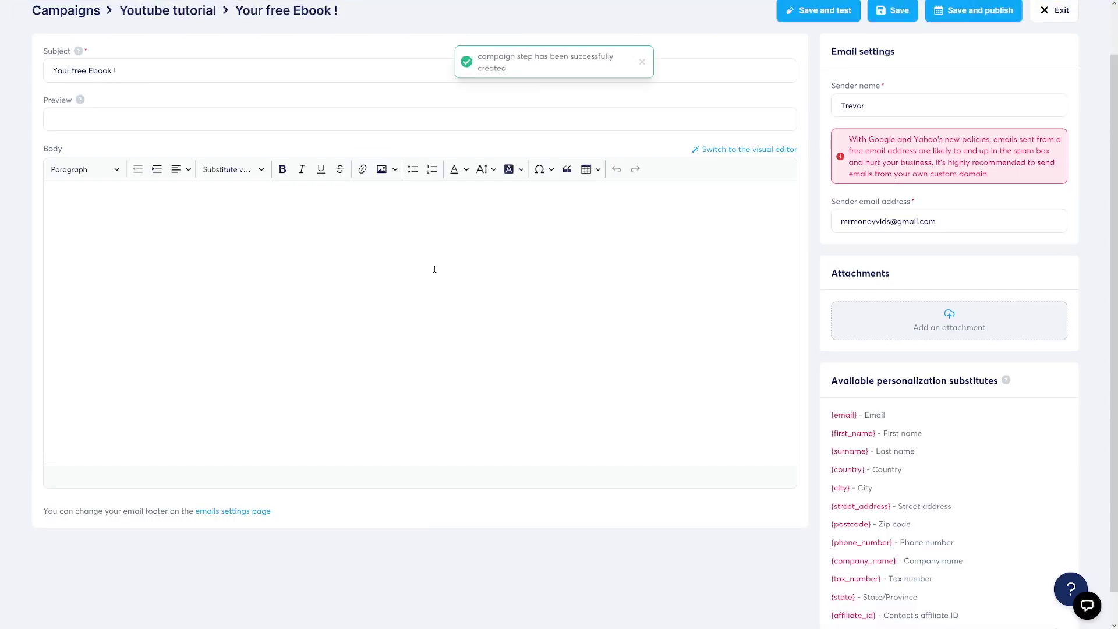
Write 'Here is your link for a special free ebook!' with a 'Have a nice day!' sign-off, and start linking 'link'
click(232, 237)
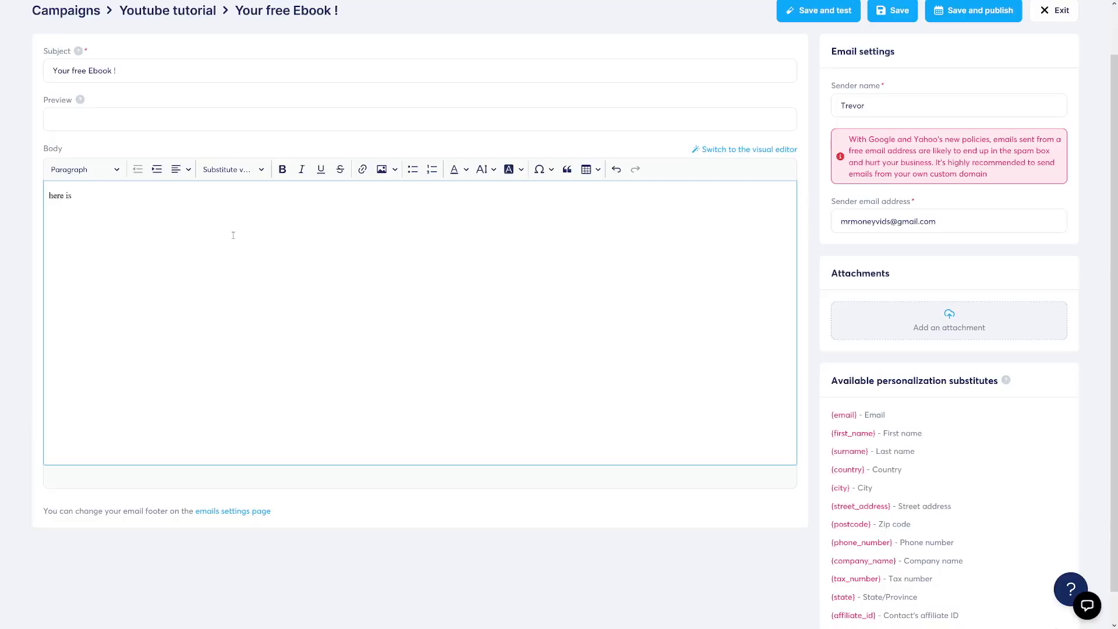
key(BackSpace)
key(BackSpace)
key(BackSpace)
key(BackSpace)
key(BackSpace)
key(BackSpace)
text(Here is your link for a special free ebook!)
key(Return)
key(Return)
text(Have a nice day!)
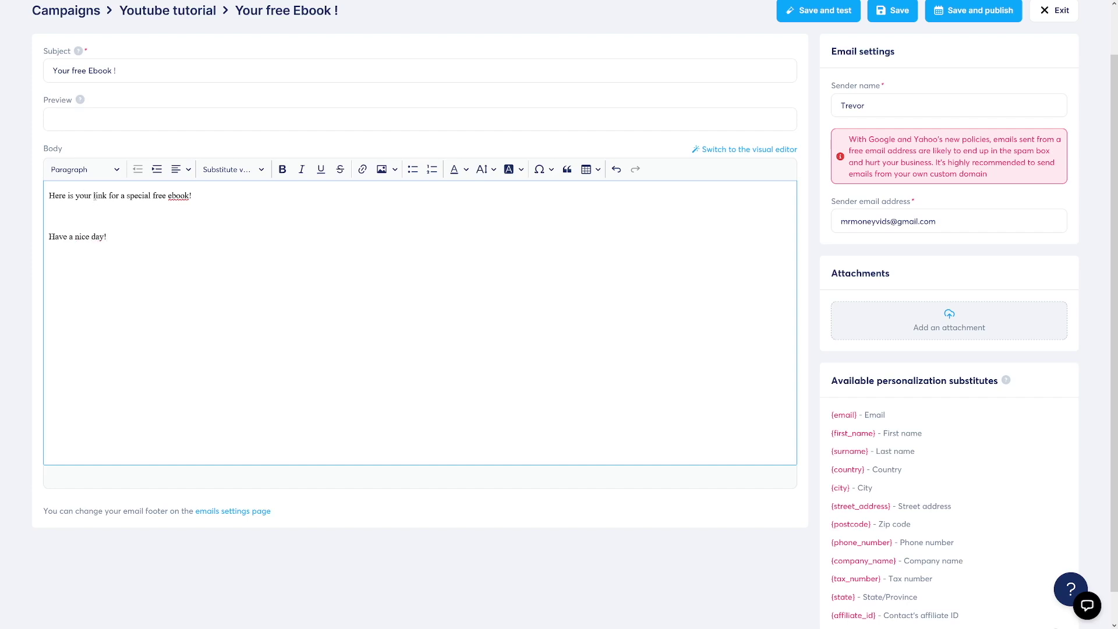
drag(94, 196, 107, 198)
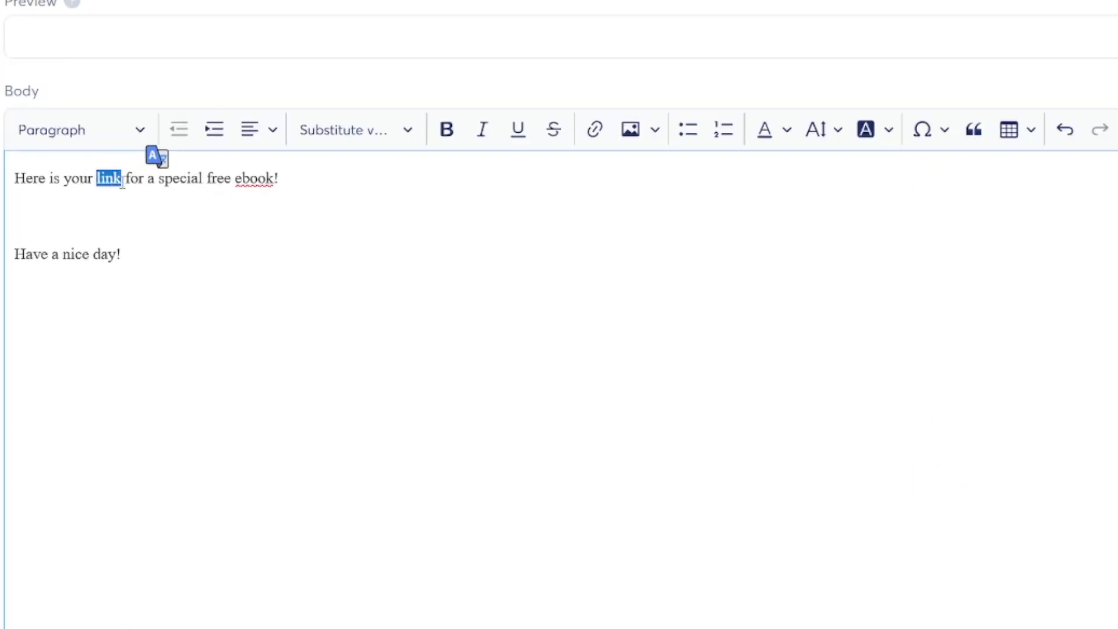
click(593, 139)
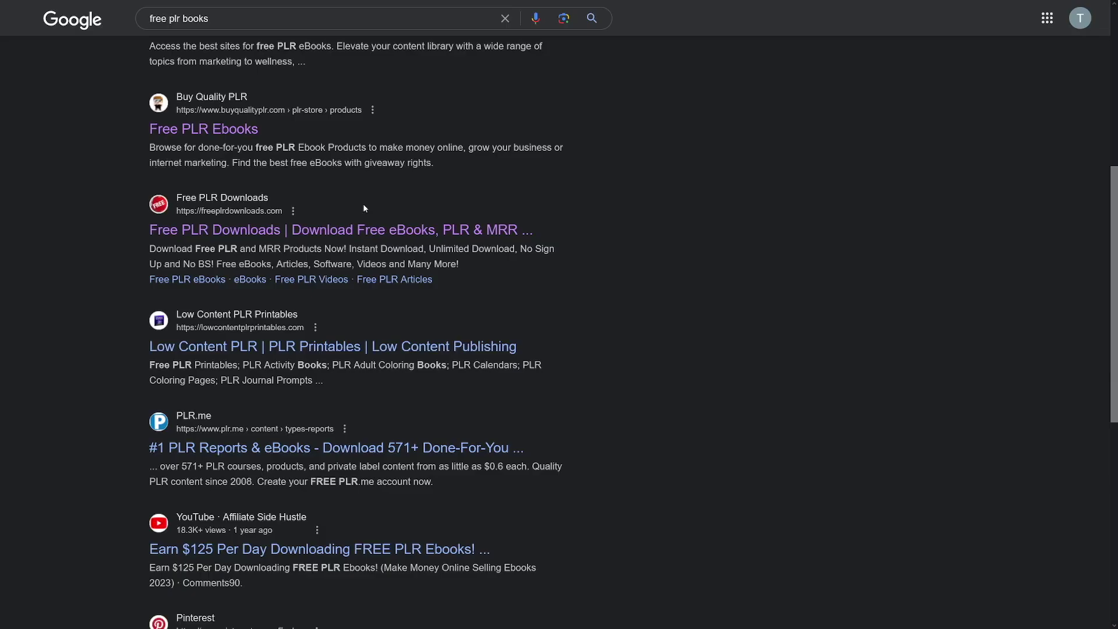
scroll(349, 221, up, 7)
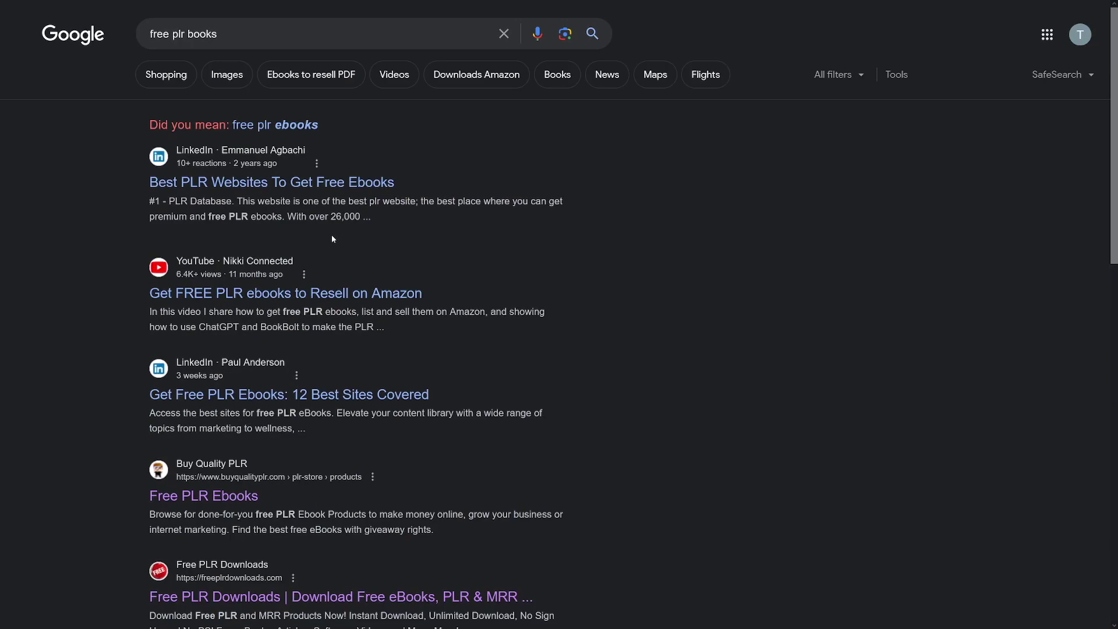
drag(218, 35, 154, 36)
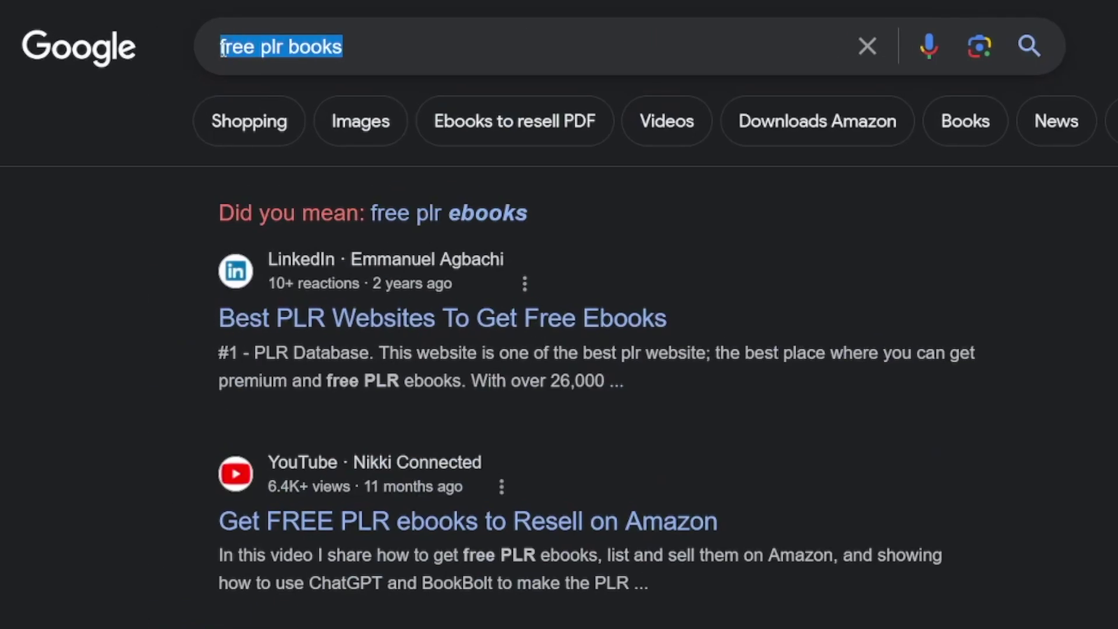
click(349, 51)
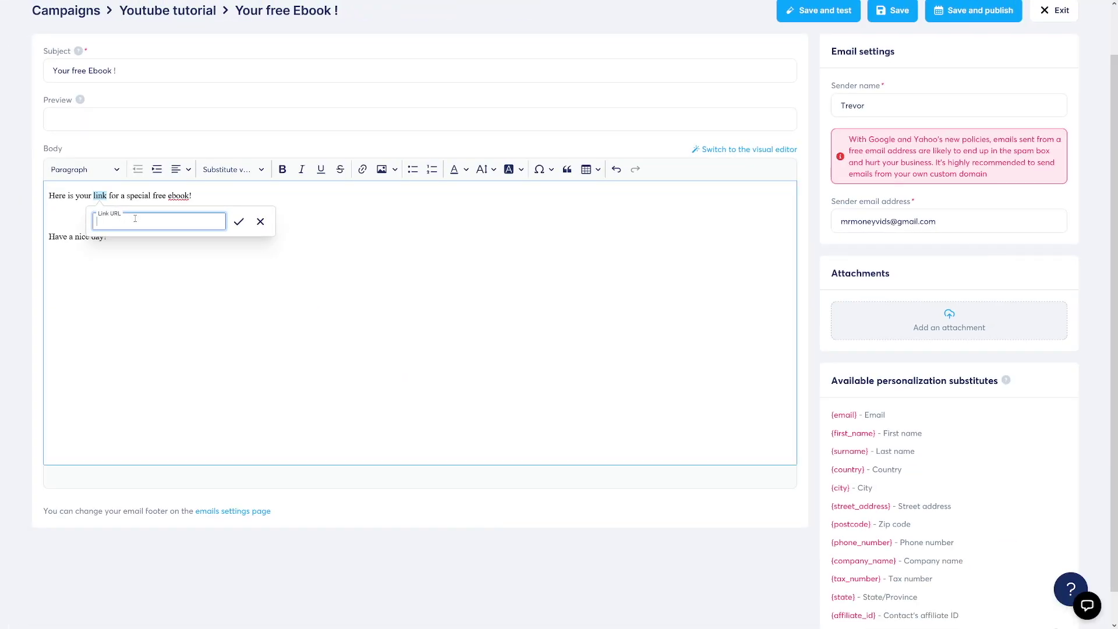
Cancel the link, then publish and activate the email with a 1-minute delay
click(339, 326)
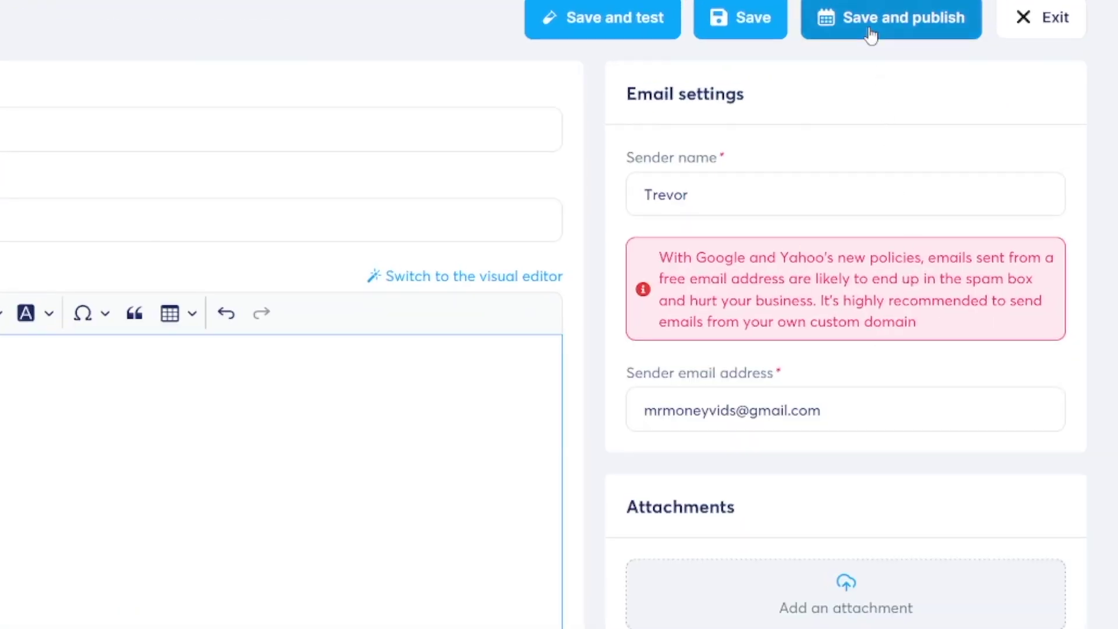
click(962, 18)
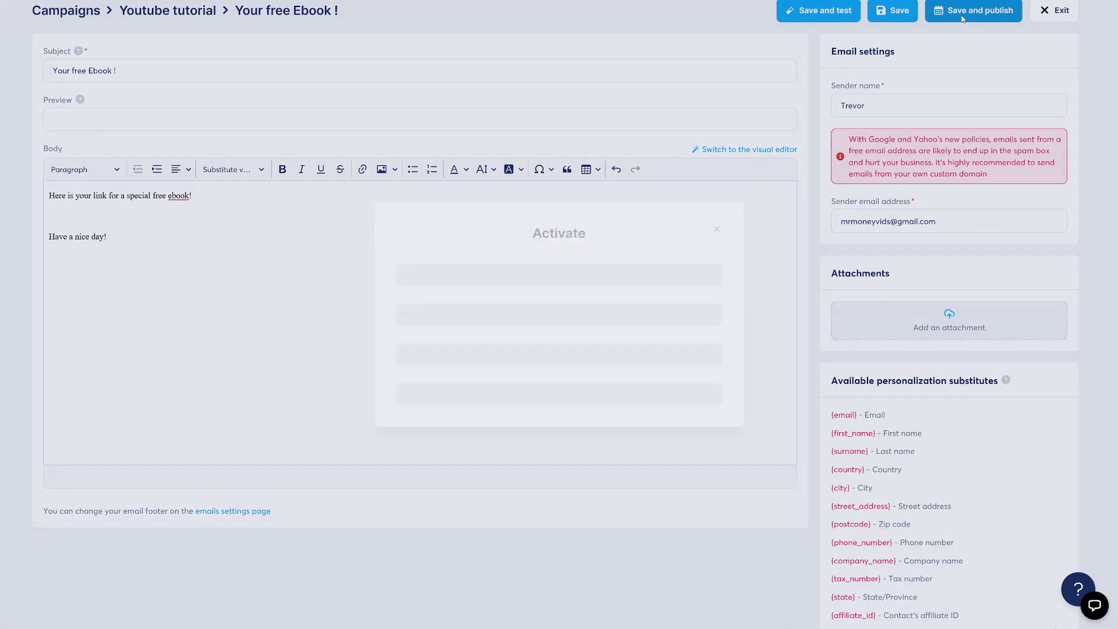
drag(416, 258, 522, 262)
click(685, 279)
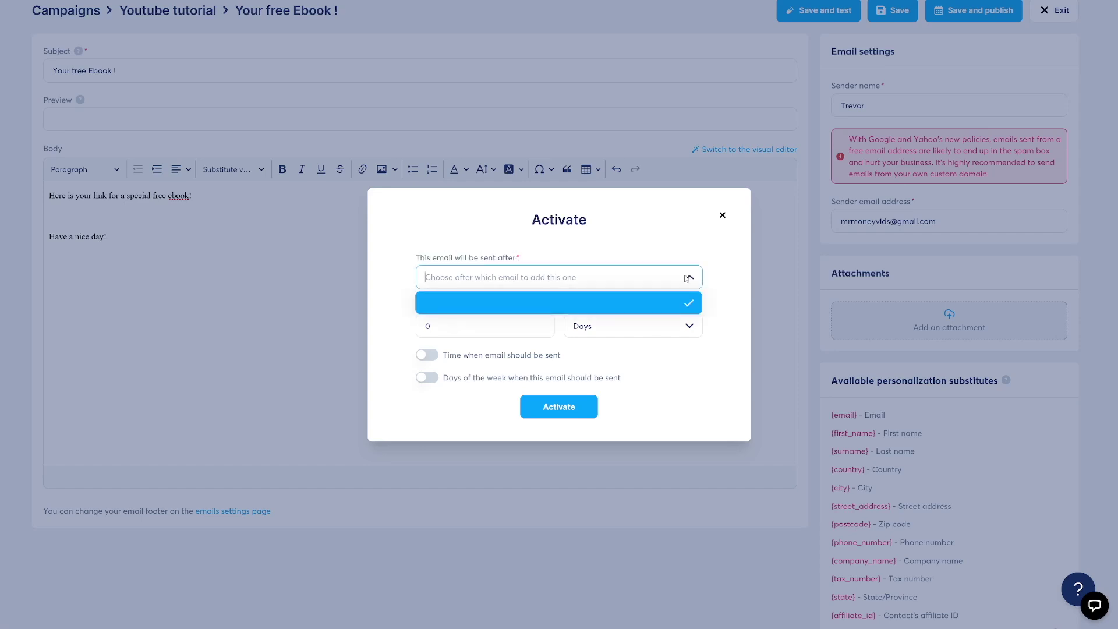
click(690, 278)
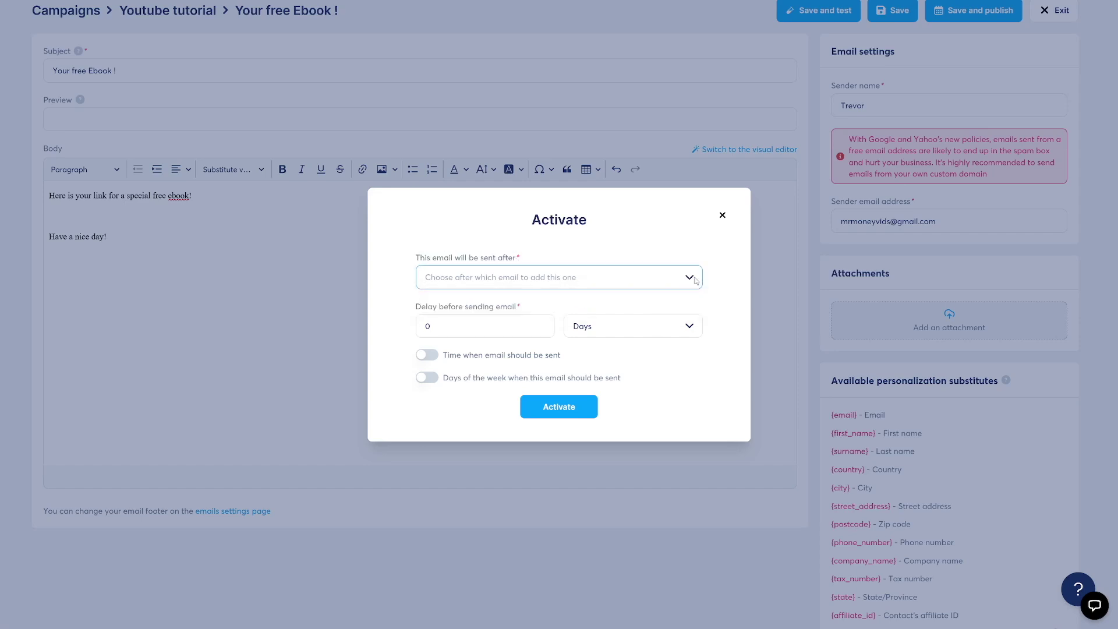
double_click(420, 327)
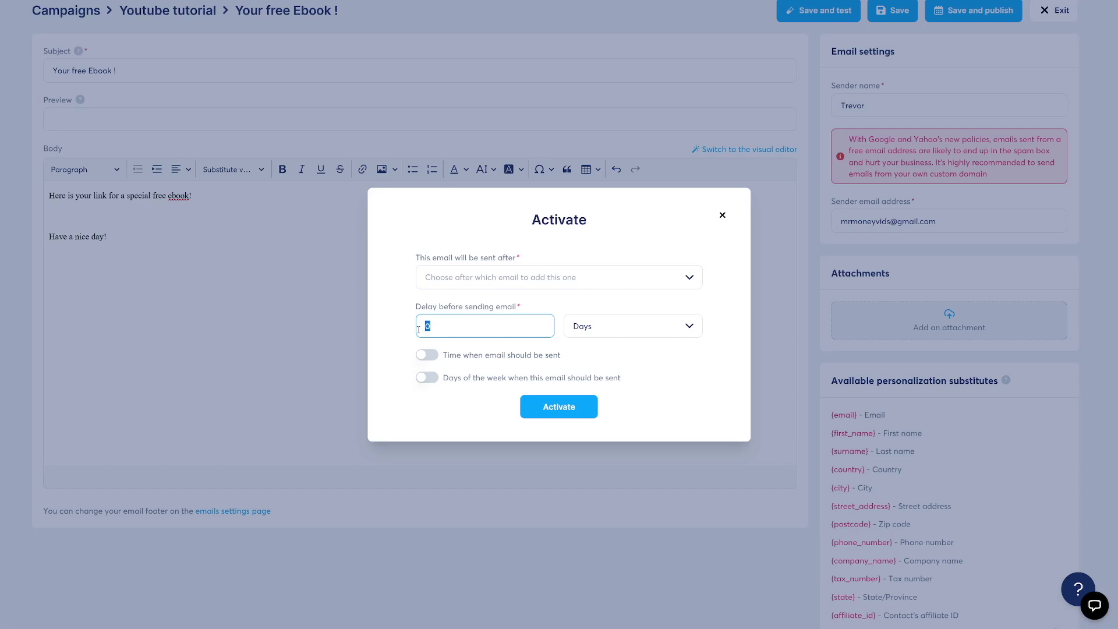
text(1)
click(605, 326)
click(605, 393)
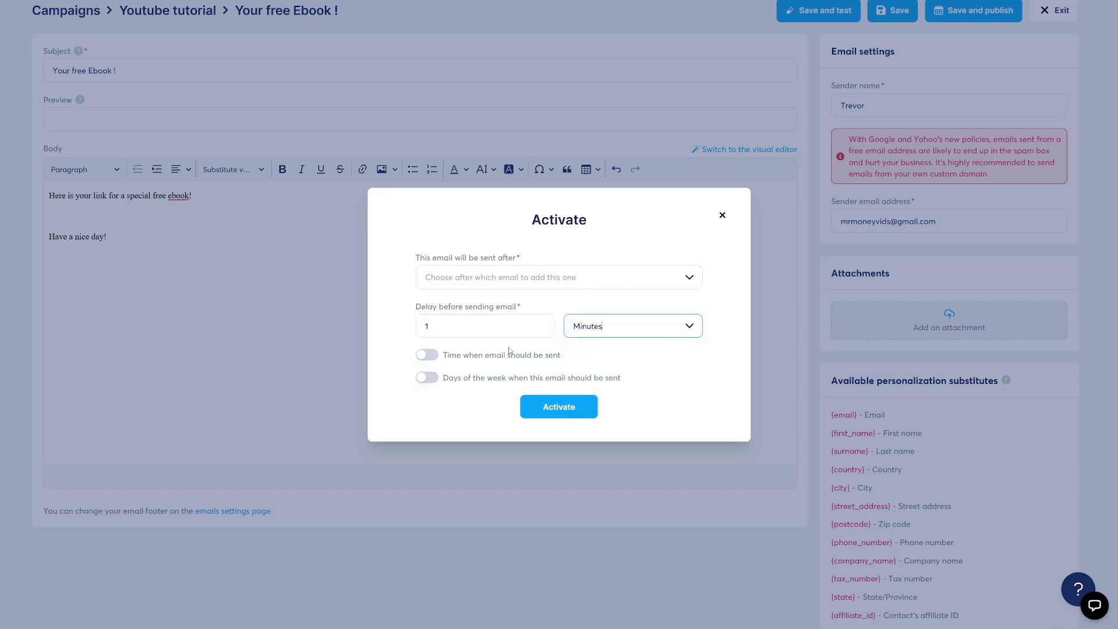
click(555, 409)
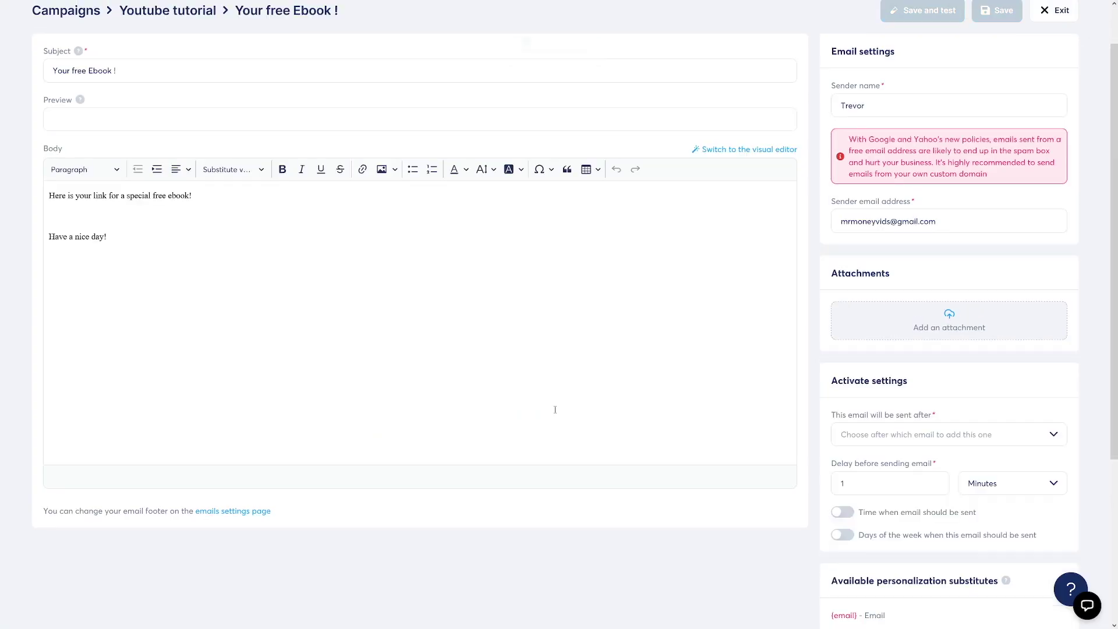
Return to the Youtube tutorial funnel and preview its live pages
click(1054, 11)
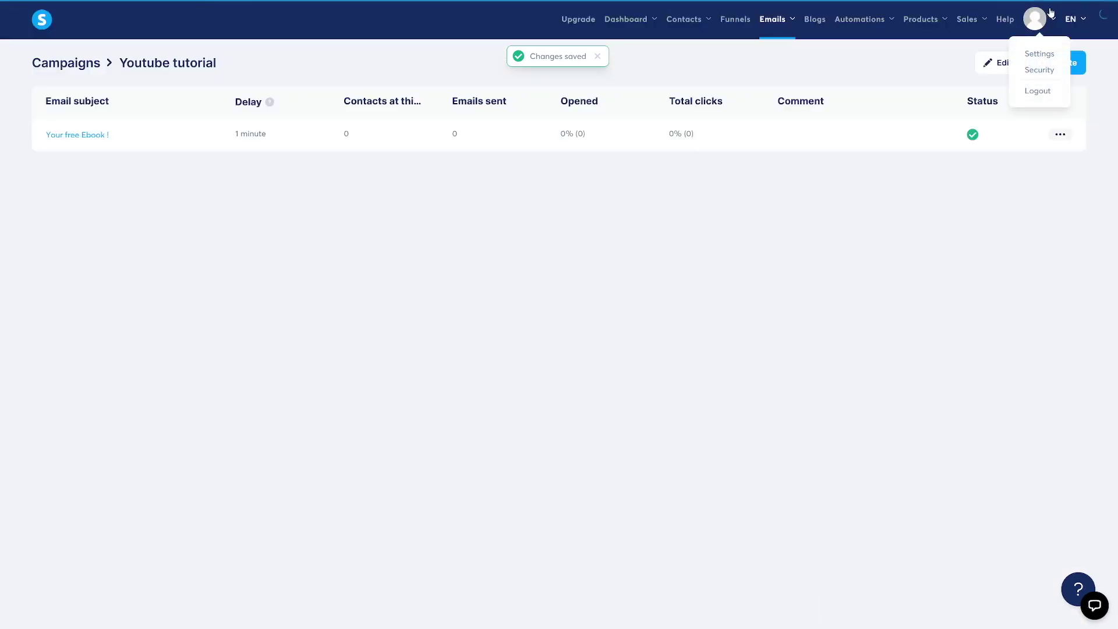
click(734, 20)
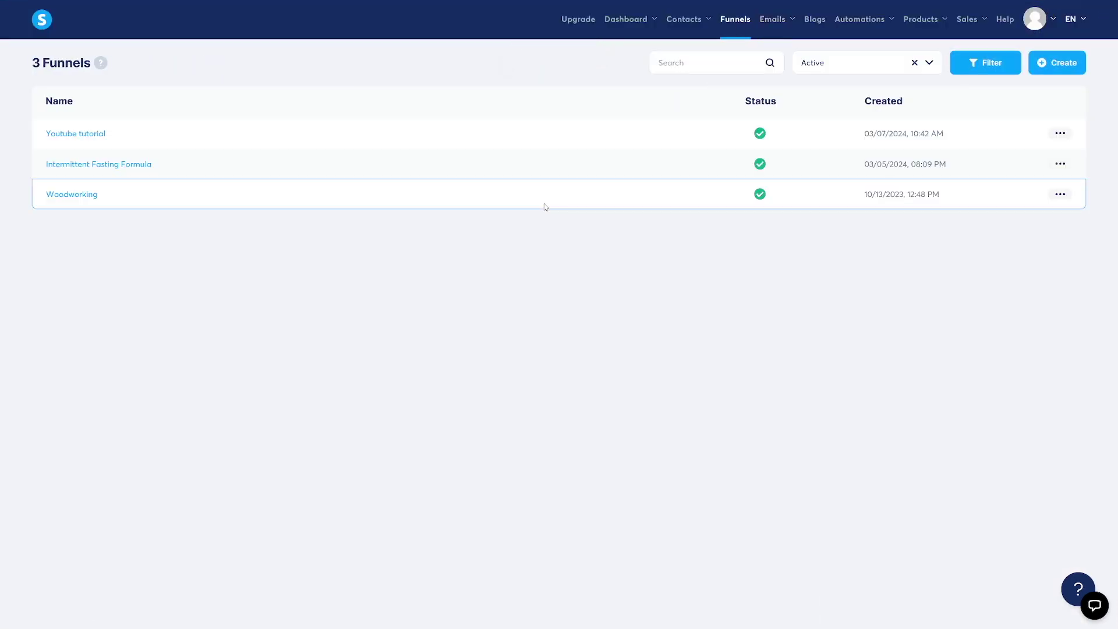
click(85, 134)
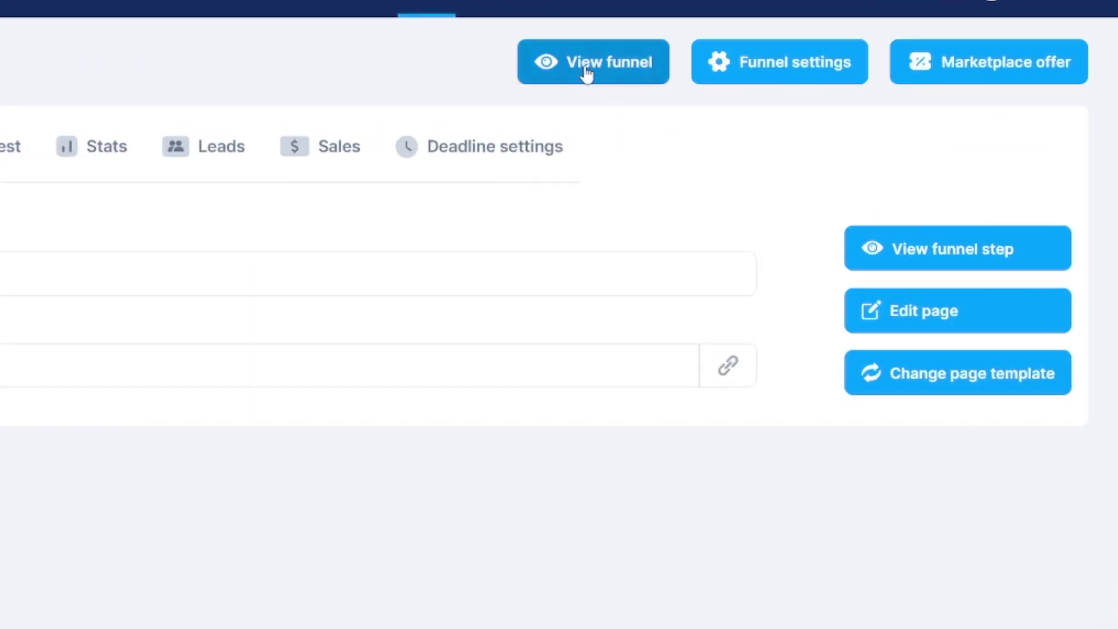
click(585, 74)
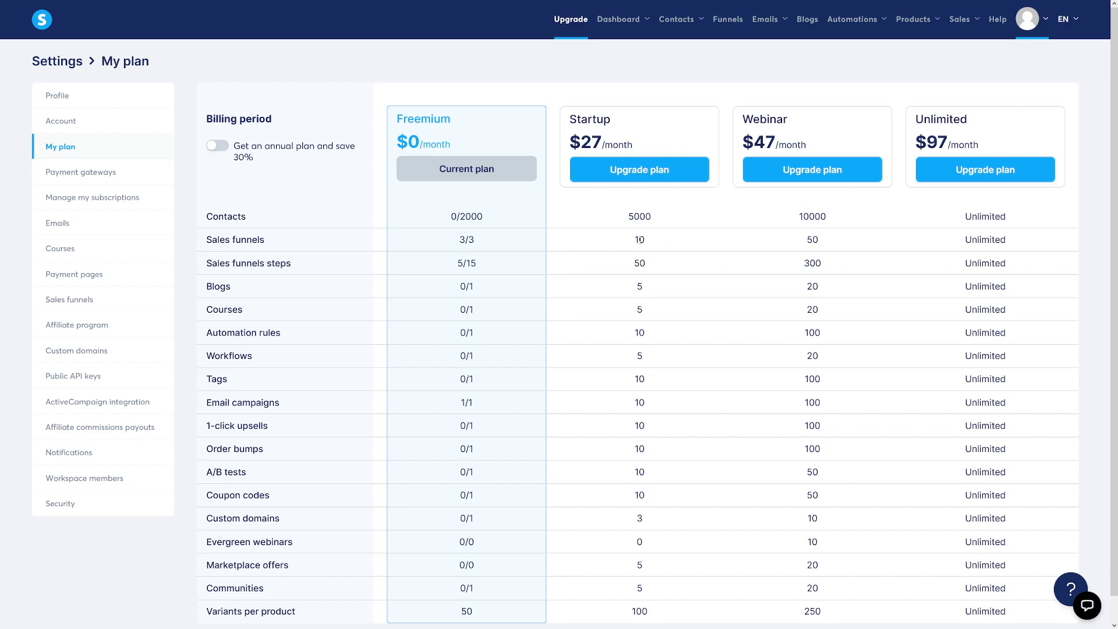
Highlight the 1/1 email campaigns and 3/3 sales funnels usage on the My plan page
drag(460, 403, 475, 406)
click(476, 406)
drag(459, 239, 474, 240)
click(474, 241)
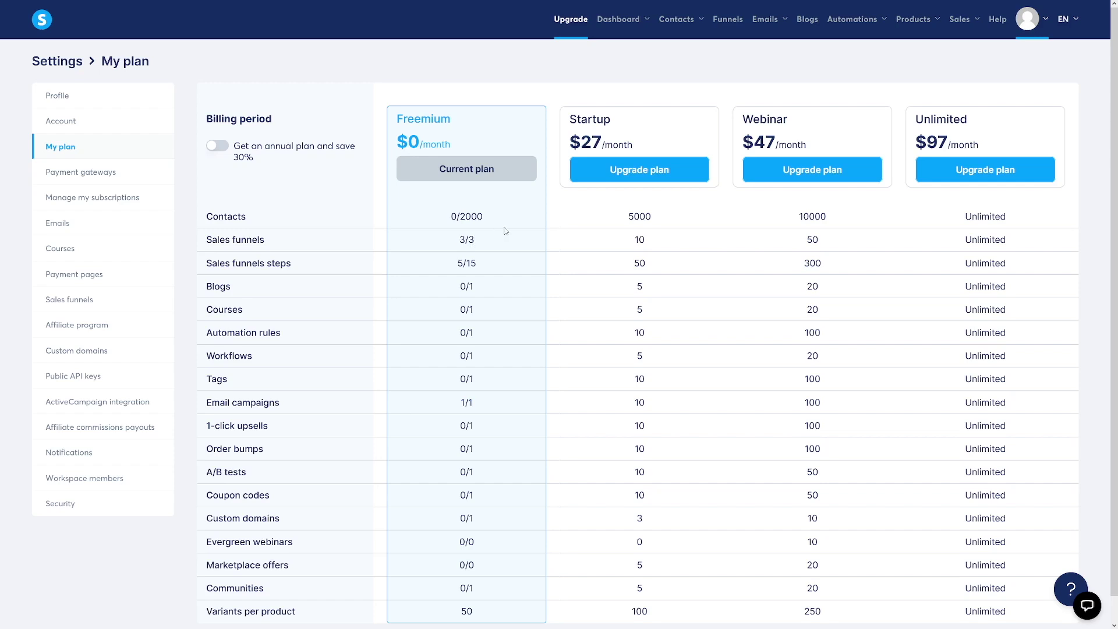